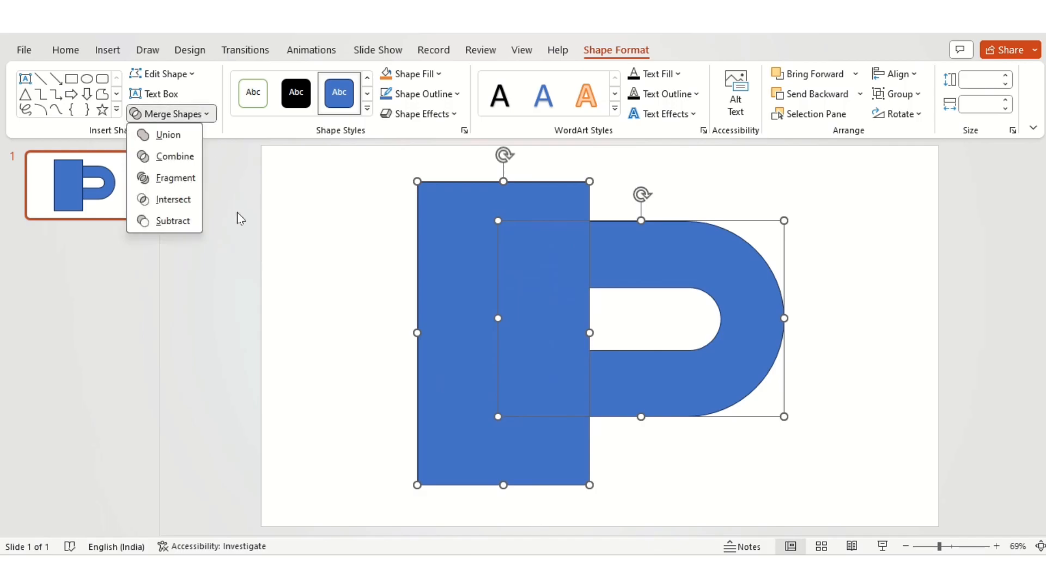
# Step: Stretch the U shape's open end to the left and draw a circle about 6.43 cm across near its upper arm
pyautogui.moveTo(579, 317); pyautogui.dragTo(544, 318)
pyautogui.click(691, 318)
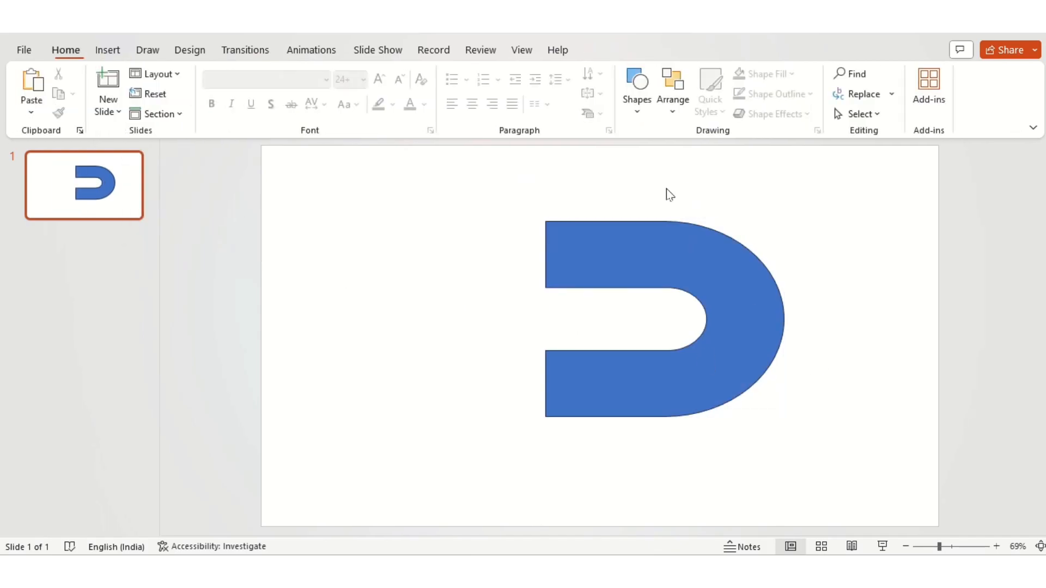
pyautogui.click(636, 87)
pyautogui.click(691, 151)
pyautogui.moveTo(439, 218); pyautogui.dragTo(569, 348)
pyautogui.moveTo(467, 265)
pyautogui.mouseDown()
pyautogui.moveTo(555, 209)
pyautogui.moveTo(592, 217)
pyautogui.mouseUp()
# Step: Stretch the U shape further left and align the circle with the open end of its upper arm, touching the inner edge
pyautogui.click(555, 359)
pyautogui.moveTo(544, 318); pyautogui.dragTo(510, 318)
pyautogui.moveTo(628, 197); pyautogui.dragTo(563, 186)
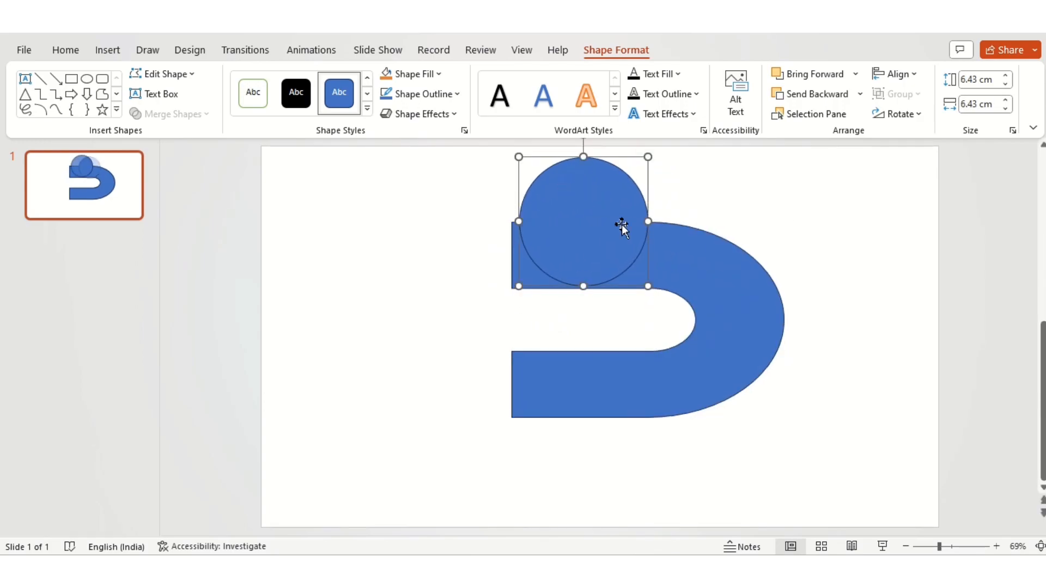
pyautogui.click(805, 358)
pyautogui.click(588, 273)
pyautogui.click(617, 449)
pyautogui.click(573, 256)
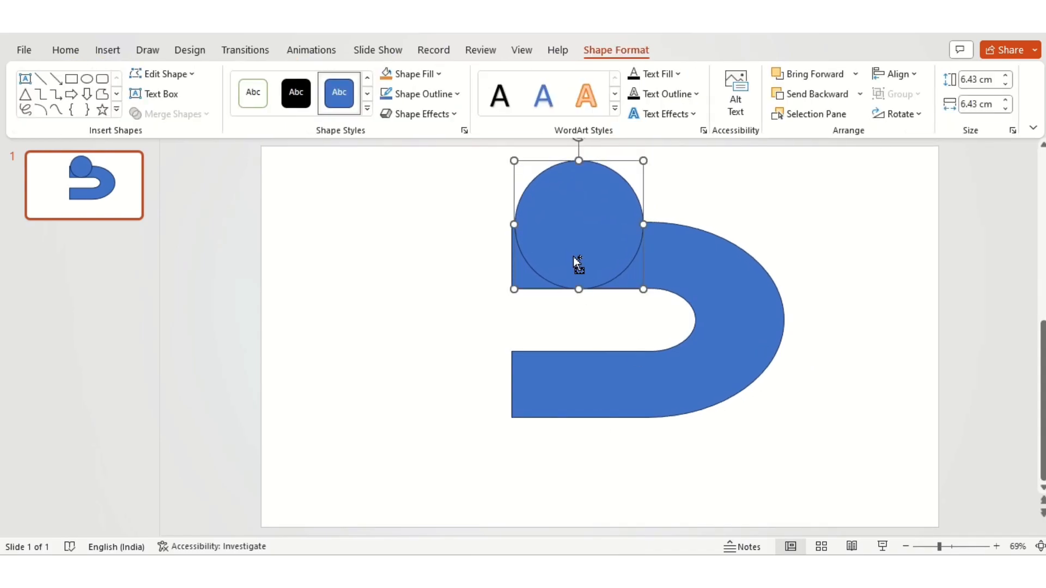
# Step: Duplicate the circle and align the copy with the open end of the U shape's lower arm
pyautogui.hotkey('ctrl', 'v')
pyautogui.moveTo(584, 263); pyautogui.dragTo(575, 445)
pyautogui.click(692, 466)
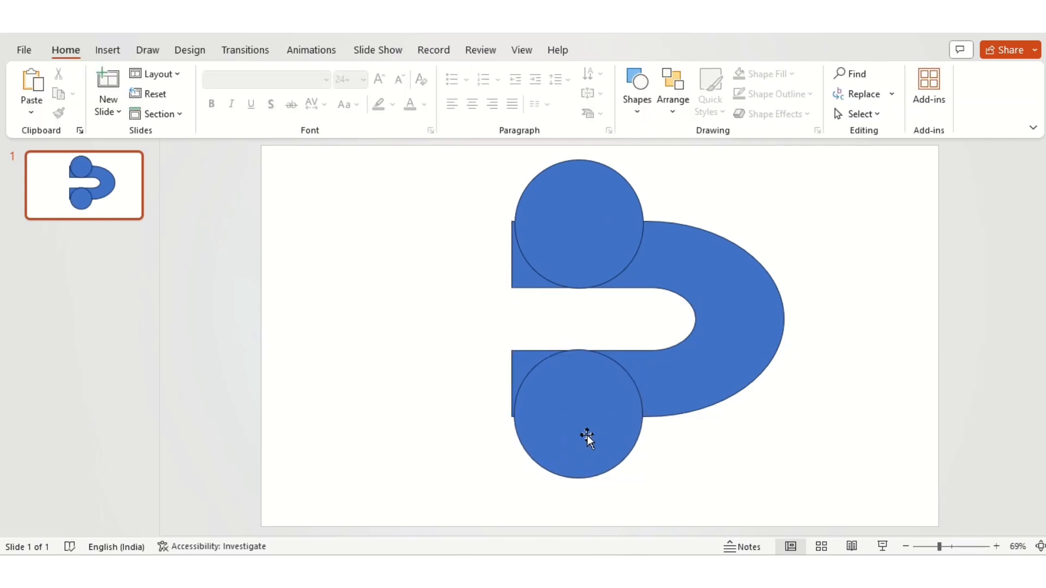
pyautogui.click(559, 430)
pyautogui.press('Down')
pyautogui.press('Escape')
# Step: Fragment the U shape together with the two overlapping circles
pyautogui.click(684, 378)
pyautogui.keyDown('shift'); pyautogui.click(563, 252); pyautogui.keyUp('shift')
pyautogui.keyDown('shift'); pyautogui.click(596, 439); pyautogui.keyUp('shift')
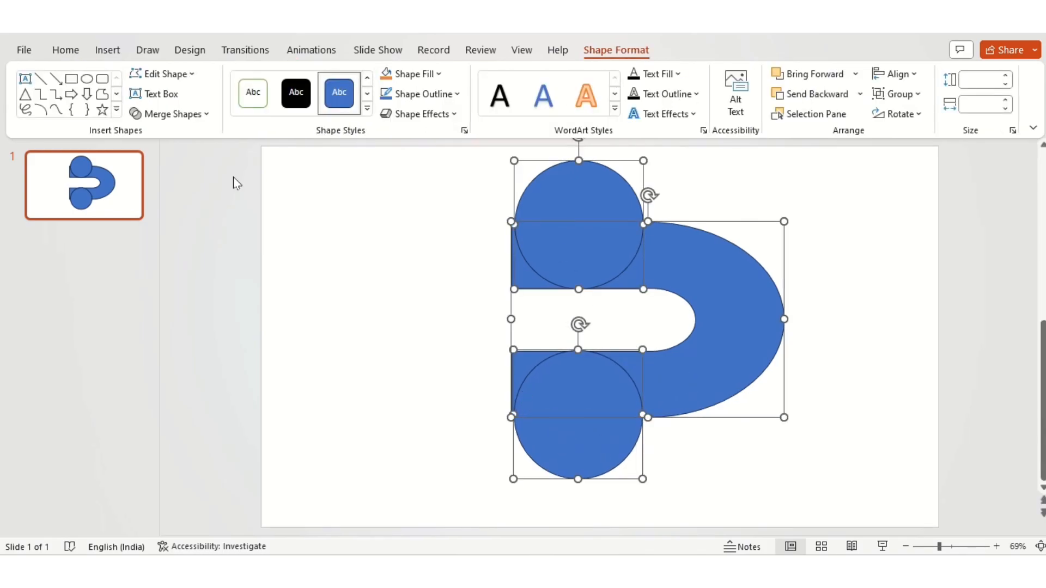
pyautogui.click(174, 114)
pyautogui.click(185, 183)
pyautogui.click(392, 290)
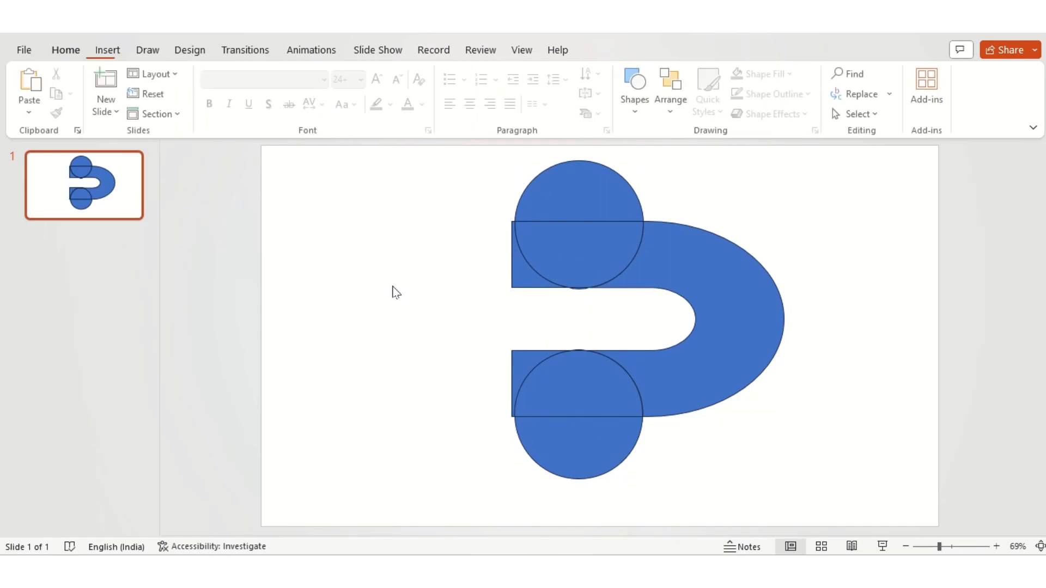
# Step: Delete the surplus corner fragments and outer half circles so both arm ends keep only their rounded pieces
pyautogui.click(582, 348)
pyautogui.press('Delete')
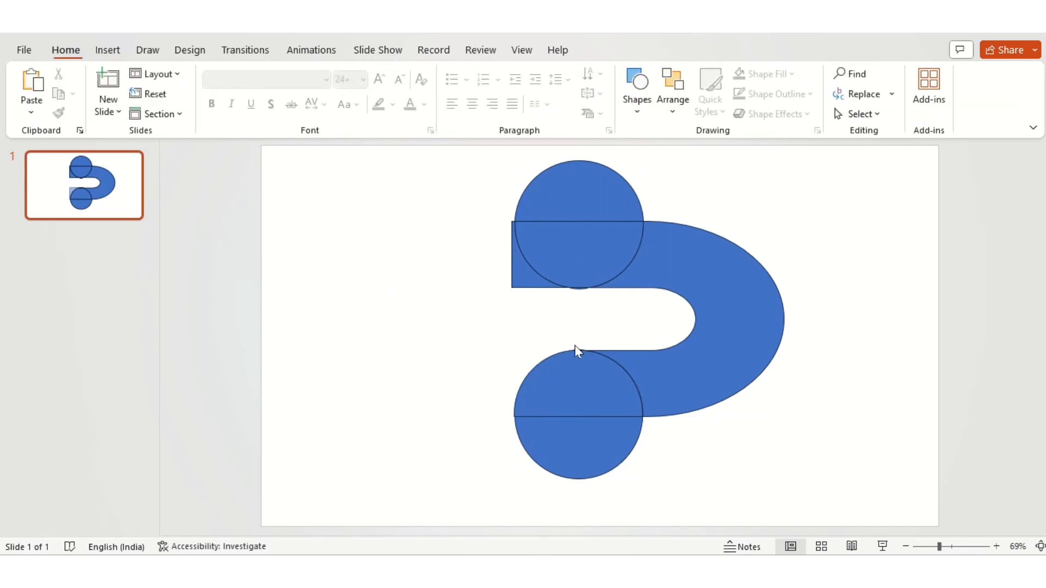
pyautogui.click(578, 348)
pyautogui.press('Delete')
pyautogui.click(578, 440)
pyautogui.press('Delete')
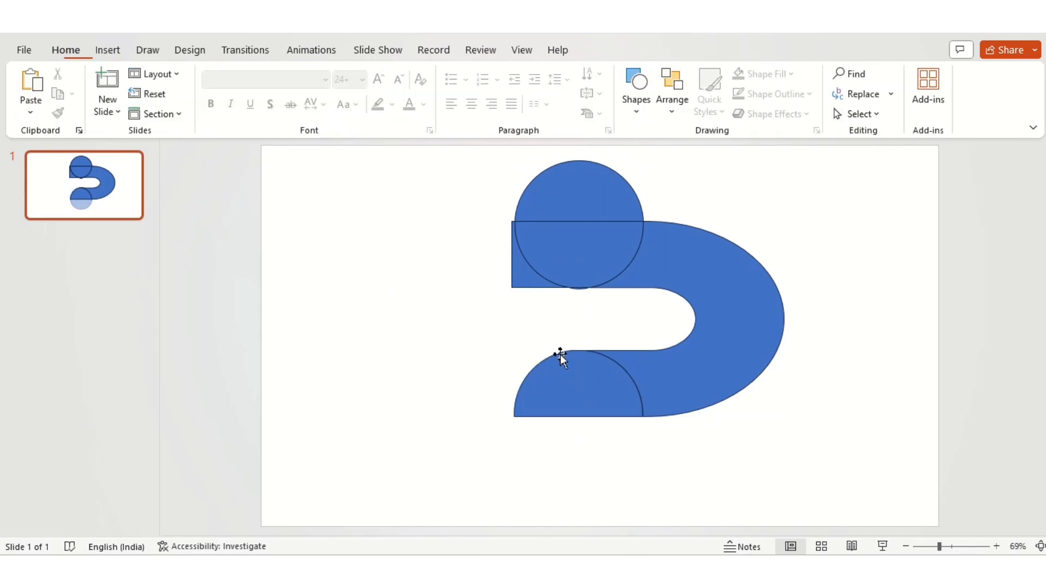
pyautogui.click(526, 282)
pyautogui.press('Delete')
pyautogui.click(574, 205)
pyautogui.press('Delete')
# Step: Merge all remaining pieces of the curved shape with Union
pyautogui.hotkey('ctrl', 'a')
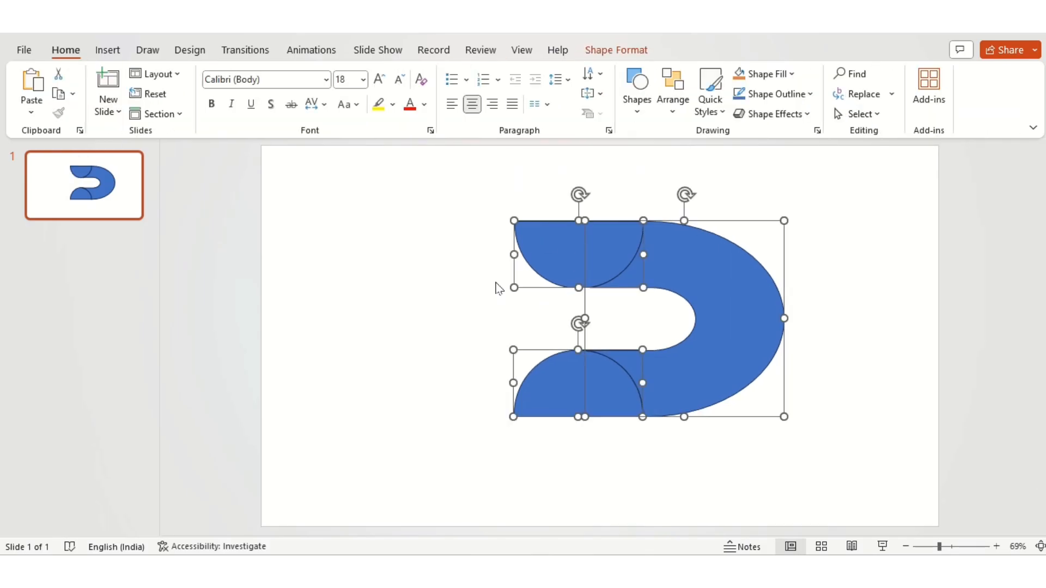
pyautogui.click(611, 50)
pyautogui.click(172, 114)
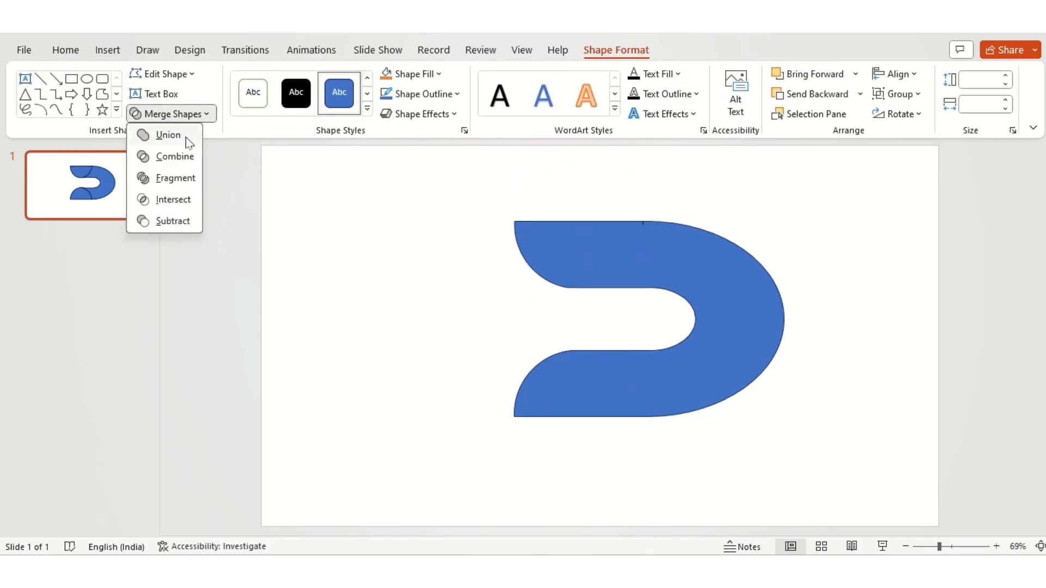
pyautogui.click(180, 137)
# Step: Move the merged curved shape up and left on the slide and scale it down slightly
pyautogui.moveTo(737, 381); pyautogui.dragTo(712, 342)
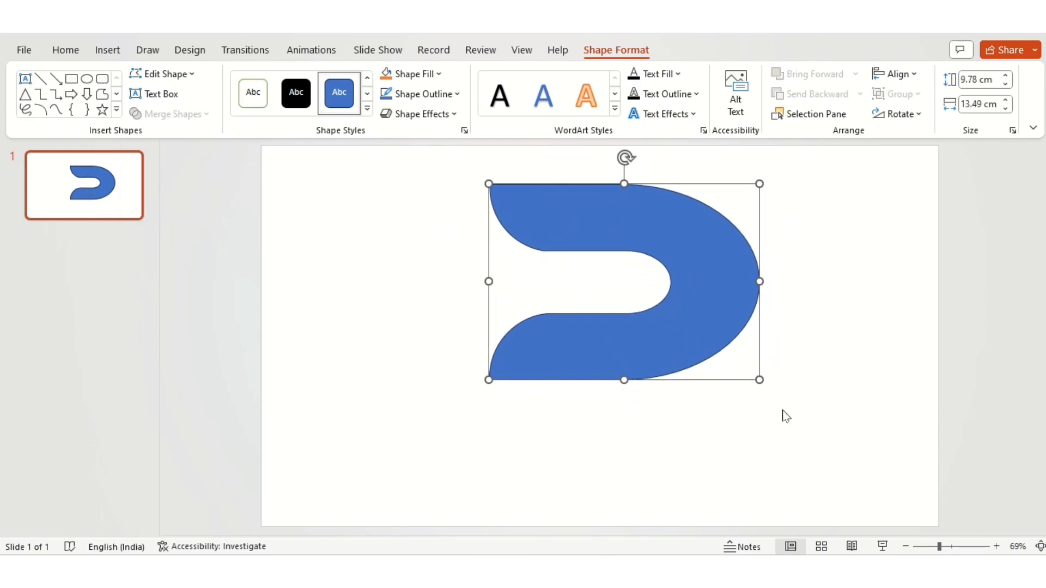
pyautogui.moveTo(760, 377); pyautogui.dragTo(724, 357)
pyautogui.moveTo(646, 325); pyautogui.dragTo(639, 323)
pyautogui.click(659, 437)
# Step: Draw a rectangle, tilt it and position it as the diagonal leg running down from the curved shape's lower arm
pyautogui.click(635, 114)
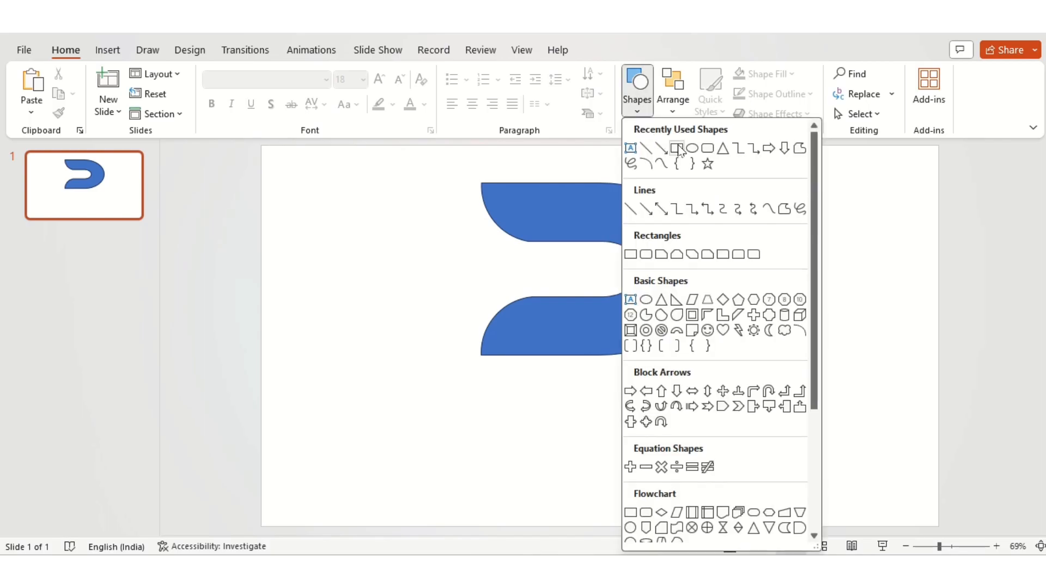
pyautogui.click(679, 149)
pyautogui.moveTo(528, 382)
pyautogui.mouseDown()
pyautogui.moveTo(600, 509)
pyautogui.moveTo(586, 499)
pyautogui.mouseUp()
pyautogui.moveTo(550, 299); pyautogui.dragTo(488, 320)
pyautogui.moveTo(532, 376); pyautogui.dragTo(572, 363)
pyautogui.moveTo(643, 470); pyautogui.dragTo(660, 484)
pyautogui.click(671, 179)
# Step: Draw a circle about 5.72 cm across and align it over the lower end of the diagonal leg
pyautogui.click(637, 90)
pyautogui.click(689, 154)
pyautogui.moveTo(679, 222); pyautogui.dragTo(763, 336)
pyautogui.moveTo(756, 300)
pyautogui.mouseDown()
pyautogui.moveTo(654, 375)
pyautogui.moveTo(635, 441)
pyautogui.moveTo(663, 443)
pyautogui.moveTo(658, 436)
pyautogui.mouseUp()
pyautogui.hotkey('ctrl', 'Down')
pyautogui.hotkey('ctrl', 'Down')
pyautogui.hotkey('ctrl', 'Left')
pyautogui.hotkey('ctrl', 'Down')
pyautogui.hotkey('ctrl', 'Down')
pyautogui.hotkey('ctrl', 'Down')
pyautogui.hotkey('ctrl', 'Down')
pyautogui.hotkey('ctrl', 'Down')
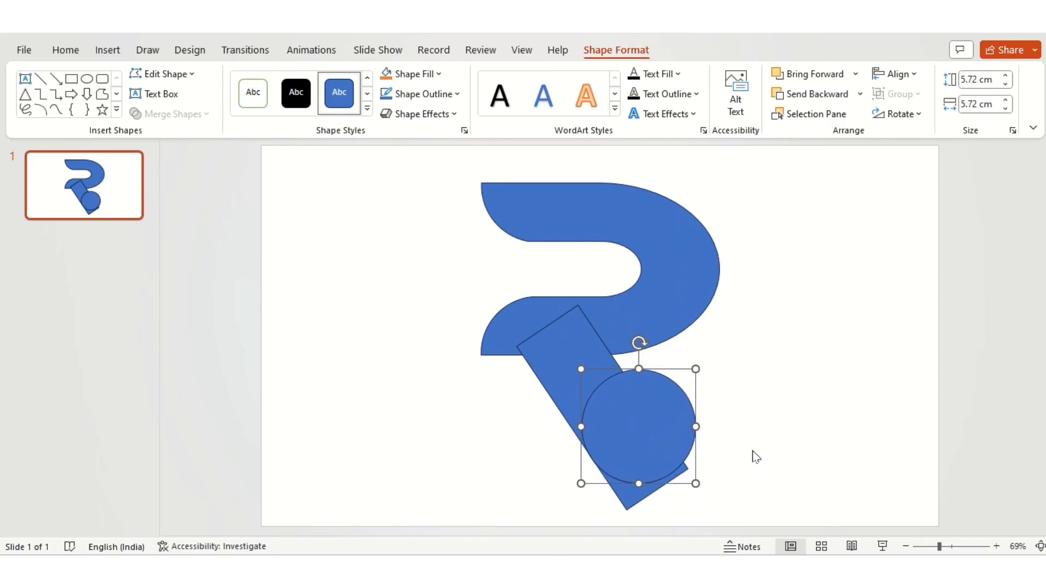
pyautogui.click(753, 456)
# Step: Fragment the diagonal leg rectangle with the overlapping circle
pyautogui.click(632, 495)
pyautogui.keyDown('shift'); pyautogui.click(633, 459); pyautogui.keyUp('shift')
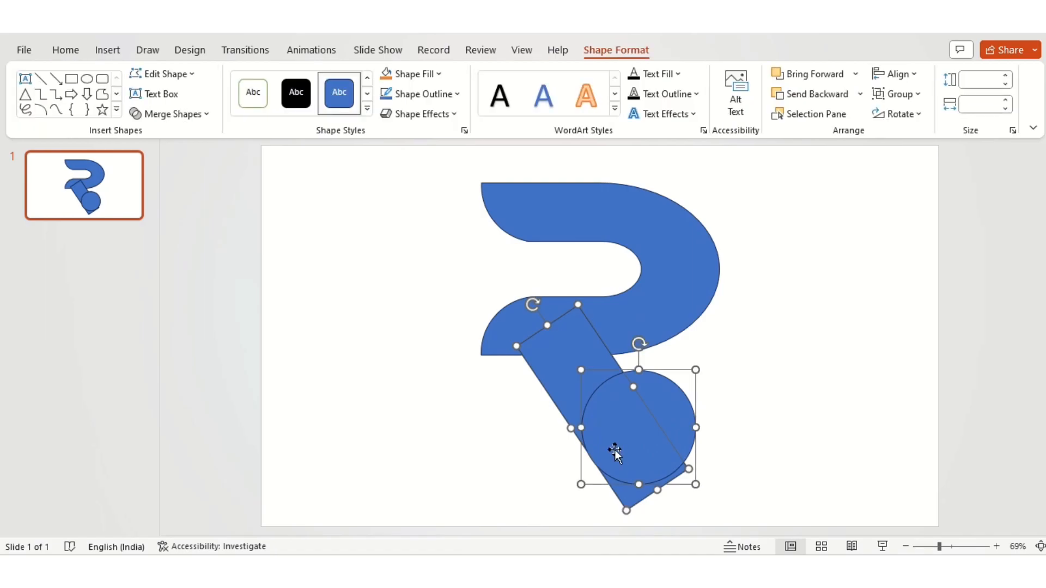
pyautogui.click(195, 116)
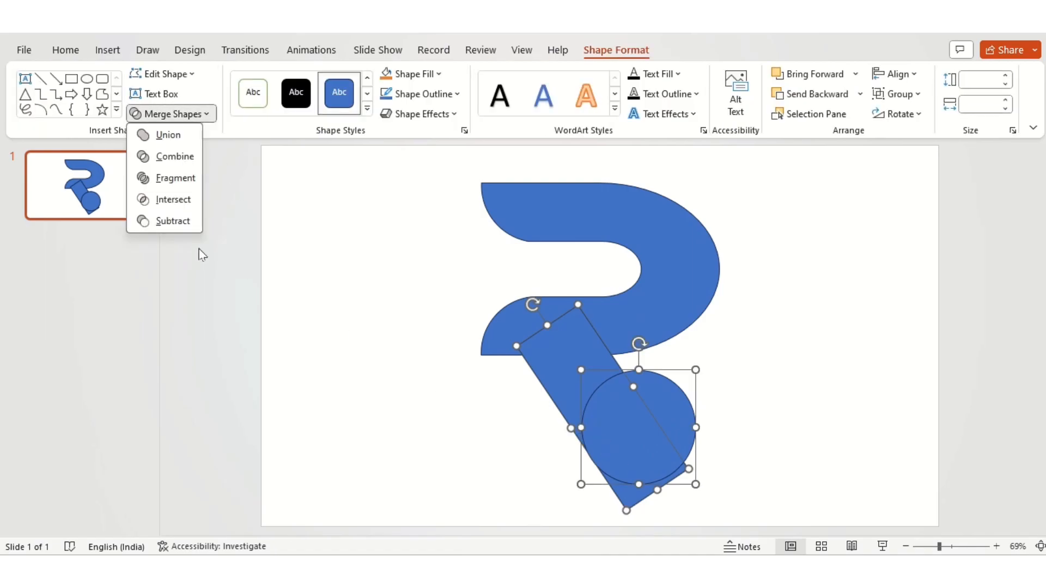
pyautogui.click(192, 185)
pyautogui.click(308, 299)
# Step: Delete the fragments outside the diagonal leg's rounded lower end
pyautogui.click(668, 404)
pyautogui.press('Delete')
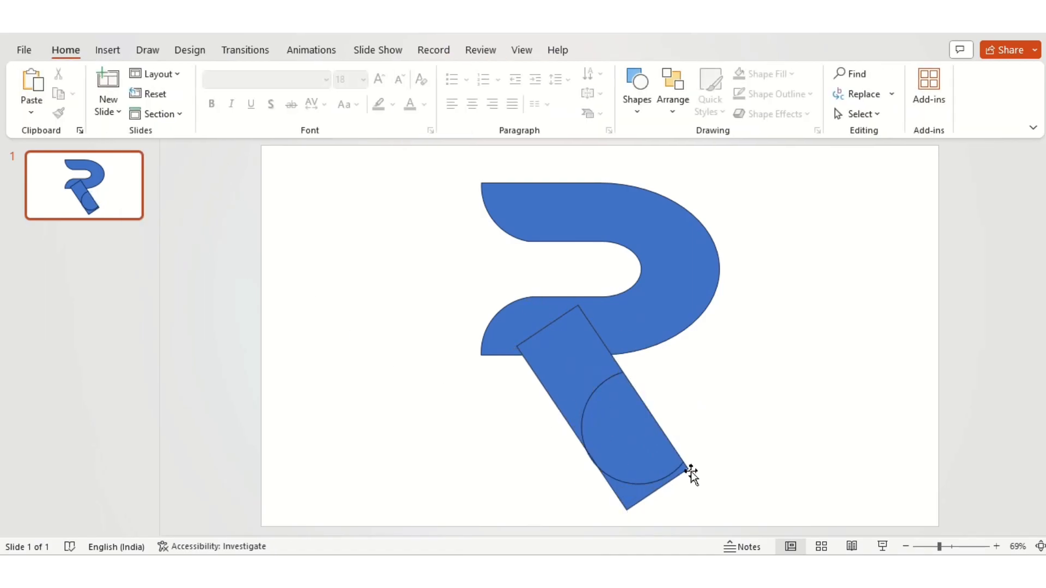
pyautogui.click(651, 493)
pyautogui.press('Delete')
pyautogui.click(587, 480)
pyautogui.press('Delete')
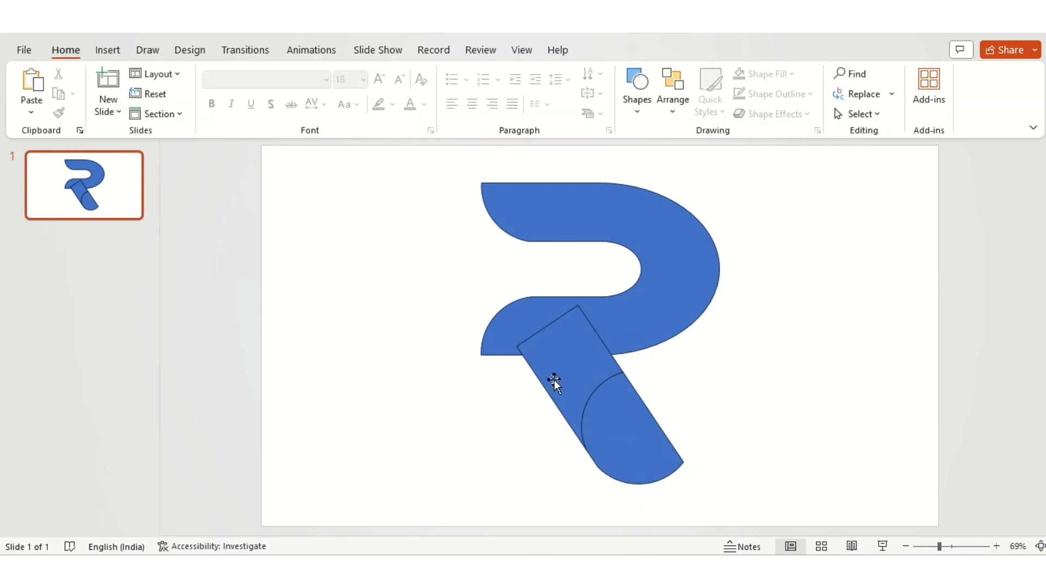
# Step: Merge the two remaining diagonal leg pieces with Union
pyautogui.click(554, 380)
pyautogui.keyDown('shift'); pyautogui.click(643, 450); pyautogui.keyUp('shift')
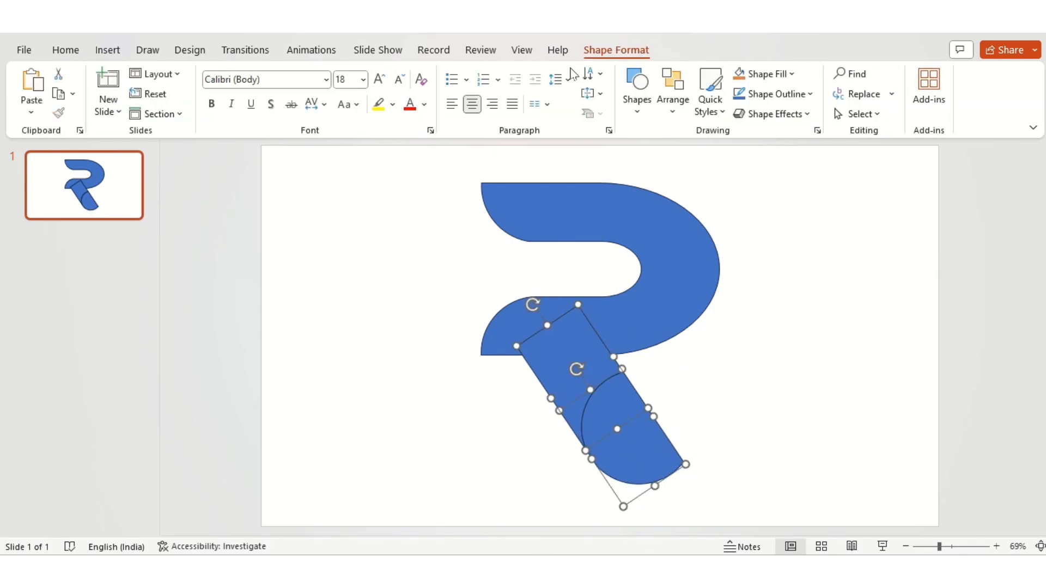
pyautogui.click(596, 54)
pyautogui.click(174, 114)
pyautogui.click(169, 143)
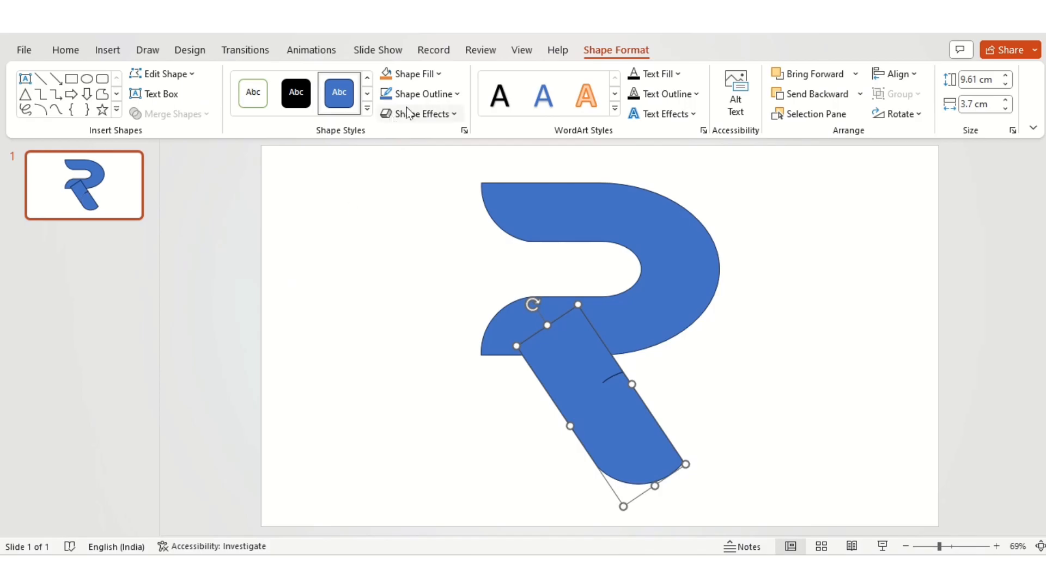
# Step: Remove the outline from the diagonal leg and from the upper curved shape
pyautogui.click(420, 93)
pyautogui.click(420, 261)
pyautogui.click(408, 362)
pyautogui.click(507, 320)
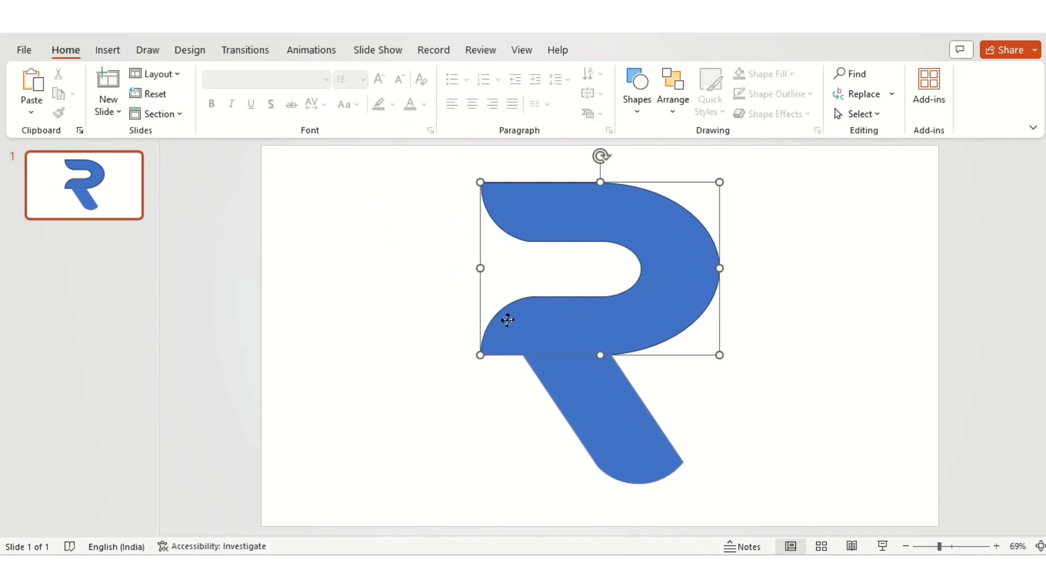
pyautogui.click(425, 249)
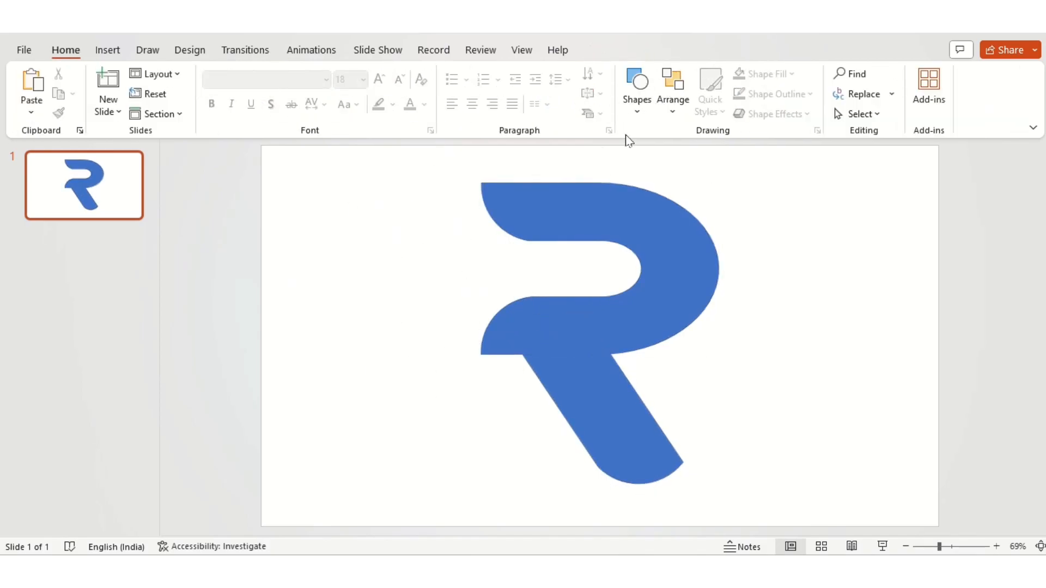
# Step: Draw a narrow upright rectangle and place it beneath the left end of the curved shape's lower arm
pyautogui.click(635, 109)
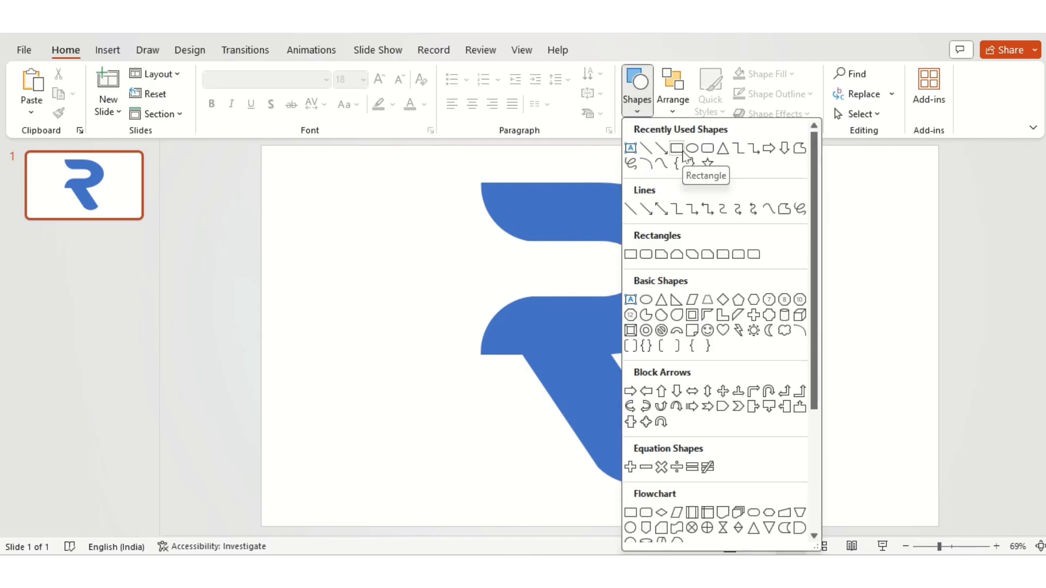
pyautogui.click(683, 153)
pyautogui.moveTo(456, 353)
pyautogui.mouseDown()
pyautogui.moveTo(473, 435)
pyautogui.moveTo(502, 470)
pyautogui.mouseUp()
pyautogui.moveTo(472, 420); pyautogui.dragTo(511, 451)
# Step: Shift the diagonal leg to the right and fit the upright rectangle as a stem about 3.08 cm wide and 8.62 cm tall
pyautogui.moveTo(617, 446); pyautogui.dragTo(648, 448)
pyautogui.moveTo(526, 453); pyautogui.dragTo(527, 461)
pyautogui.click(559, 421)
pyautogui.click(594, 405)
pyautogui.moveTo(593, 405); pyautogui.dragTo(588, 400)
pyautogui.click(561, 433)
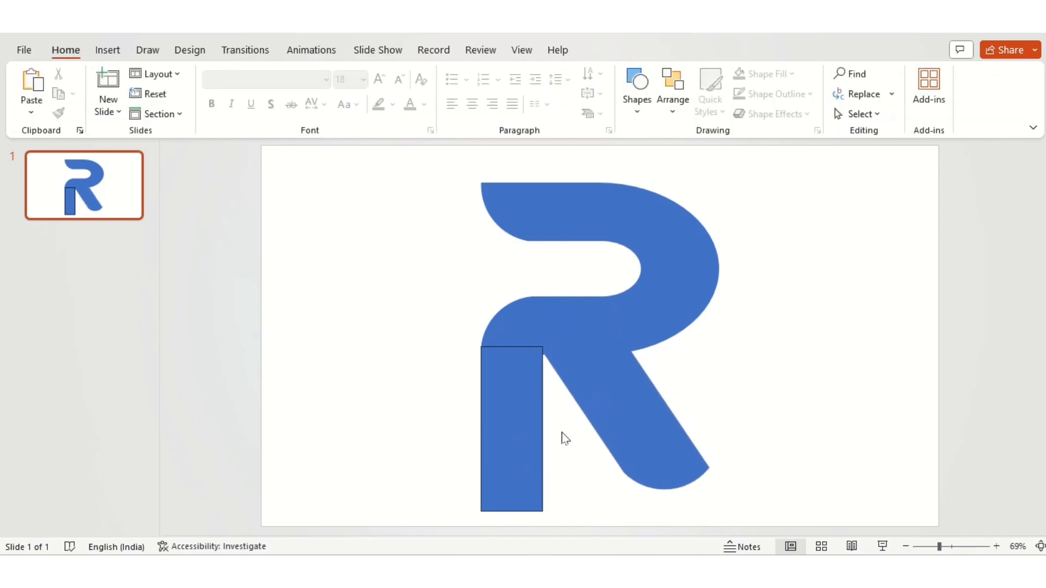
pyautogui.click(514, 446)
pyautogui.moveTo(512, 512); pyautogui.dragTo(511, 519)
pyautogui.click(711, 361)
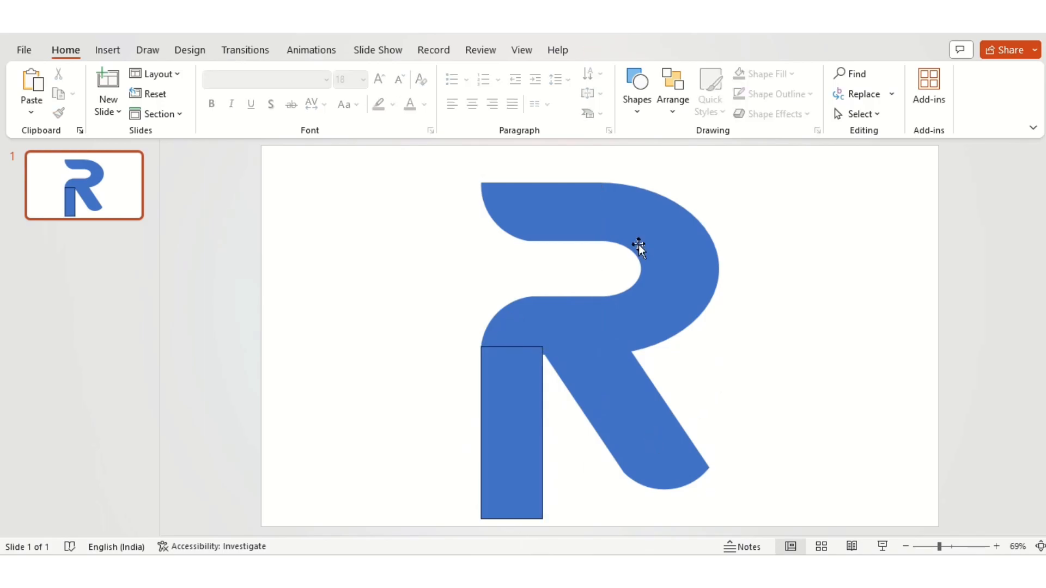
# Step: Draw a circle about 6.74 cm across and align it with the stem's left and lower edges
pyautogui.click(637, 109)
pyautogui.click(691, 151)
pyautogui.moveTo(430, 276); pyautogui.dragTo(567, 413)
pyautogui.moveTo(507, 350)
pyautogui.mouseDown()
pyautogui.moveTo(562, 474)
pyautogui.moveTo(564, 459)
pyautogui.mouseUp()
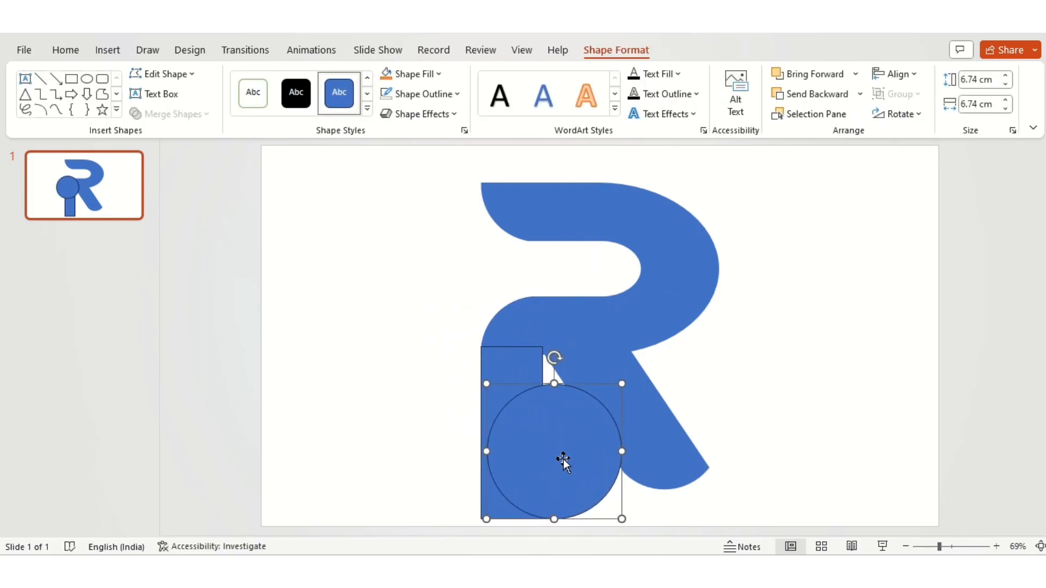
pyautogui.press('Left')
pyautogui.press('Left')
pyautogui.press('Left')
pyautogui.press('Left')
pyautogui.press('Left')
pyautogui.press('Left')
pyautogui.press('Left')
pyautogui.press('Left')
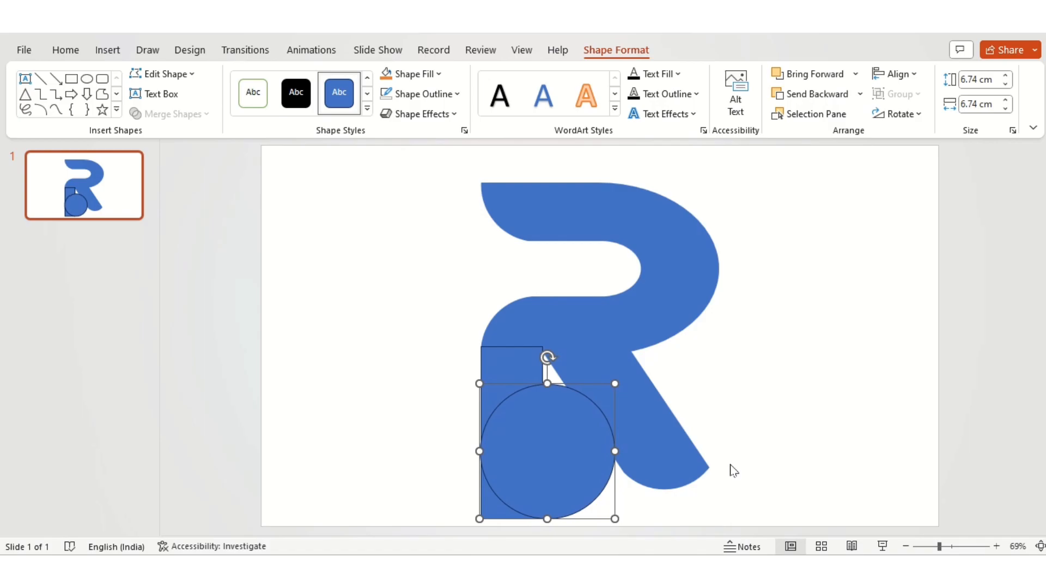
pyautogui.click(729, 467)
# Step: Fragment the stem rectangle with the overlapping circle
pyautogui.click(496, 368)
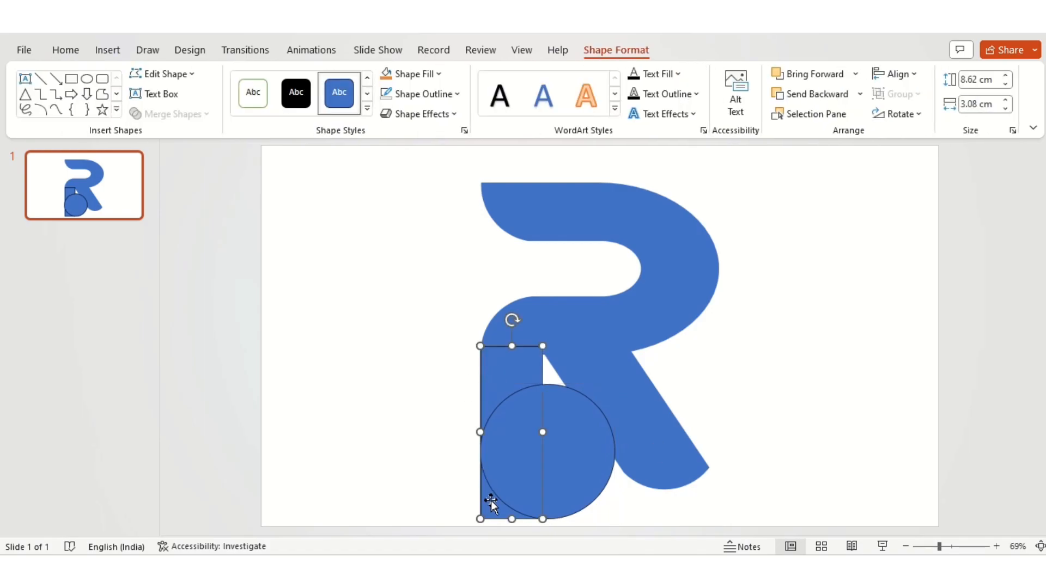
pyautogui.keyDown('shift'); pyautogui.click(510, 476); pyautogui.keyUp('shift')
pyautogui.click(169, 113)
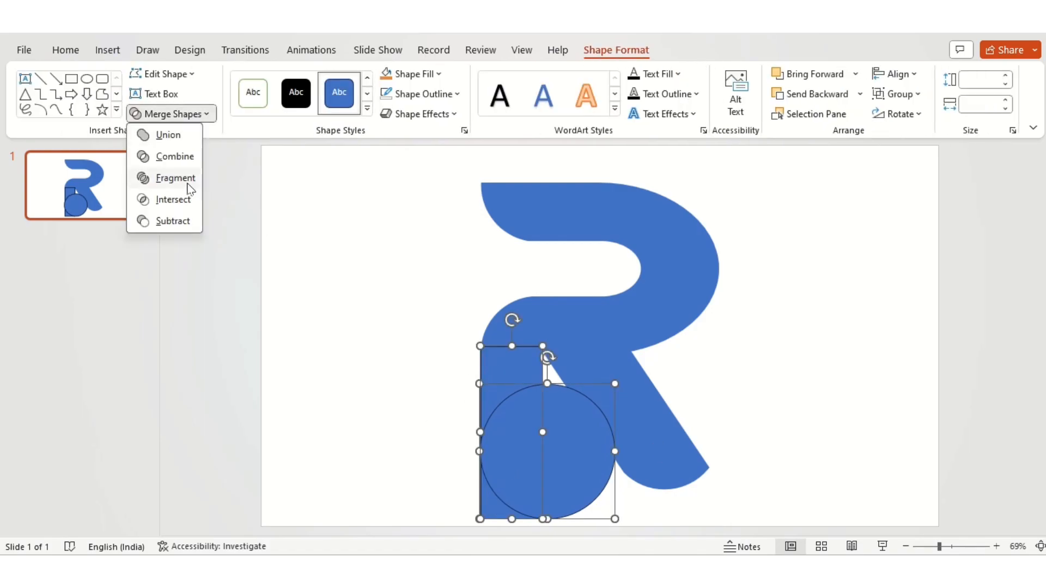
pyautogui.click(186, 179)
pyautogui.click(263, 287)
# Step: Delete the circle fragment beyond the stem, the lower-left corner fragment and the thin sliver at the left edge
pyautogui.click(598, 480)
pyautogui.press('Delete')
pyautogui.click(485, 509)
pyautogui.press('Delete')
pyautogui.click(478, 455)
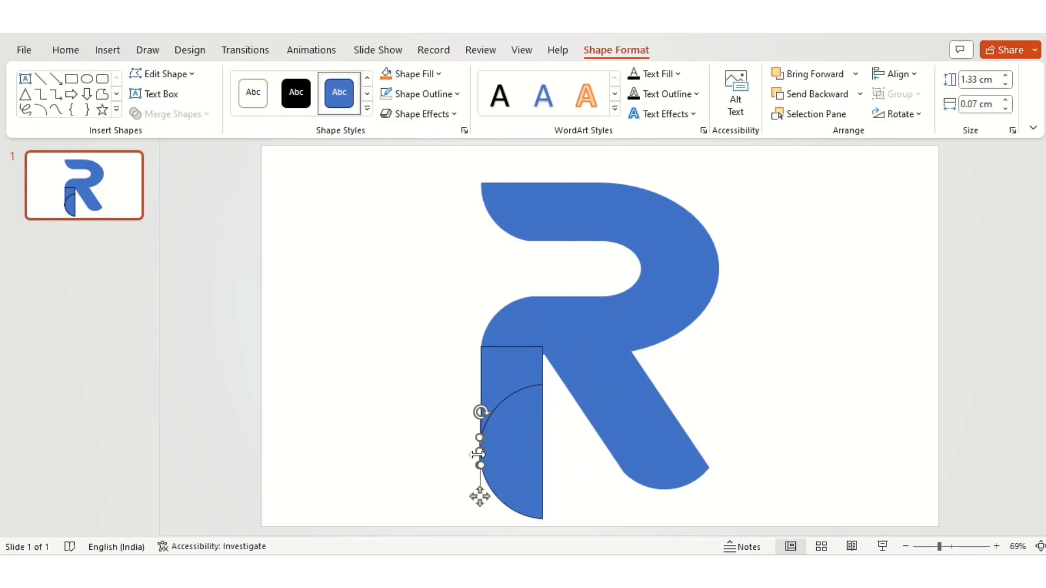
# Step: Merge the two remaining stem pieces with Union
pyautogui.click(488, 456)
pyautogui.keyDown('shift'); pyautogui.click(506, 372); pyautogui.keyUp('shift')
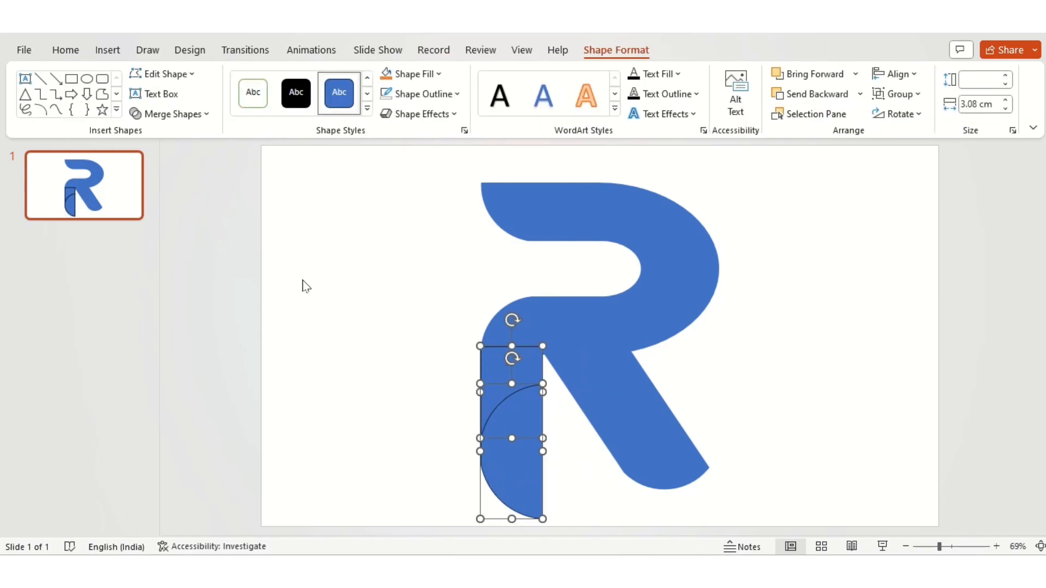
pyautogui.click(192, 117)
pyautogui.click(173, 136)
pyautogui.click(342, 359)
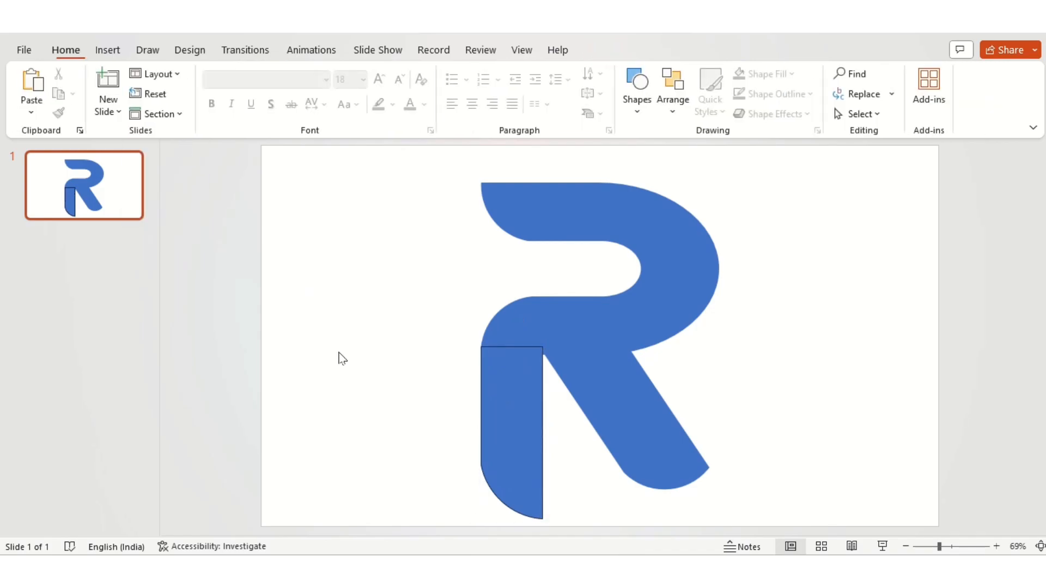
# Step: Shorten the stem from below so its lower end lines up with the bottom of the diagonal leg
pyautogui.click(498, 439)
pyautogui.moveTo(512, 519); pyautogui.dragTo(515, 489)
pyautogui.click(643, 514)
pyautogui.click(538, 463)
pyautogui.click(711, 430)
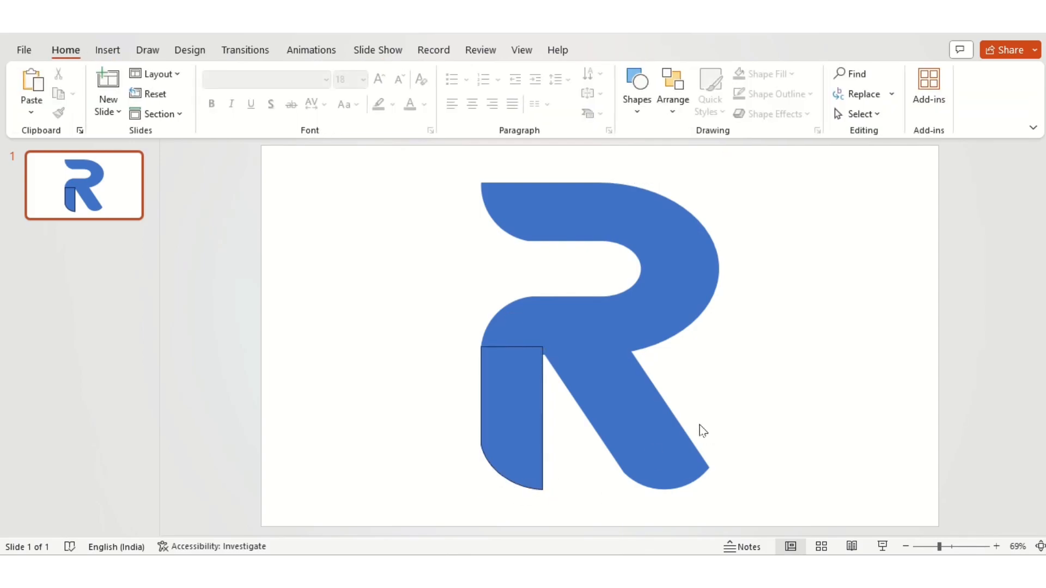
# Step: Unite all parts of the R into one shape without an outline and move it slightly left and down
pyautogui.hotkey('ctrl', 'a')
pyautogui.click(607, 50)
pyautogui.click(170, 114)
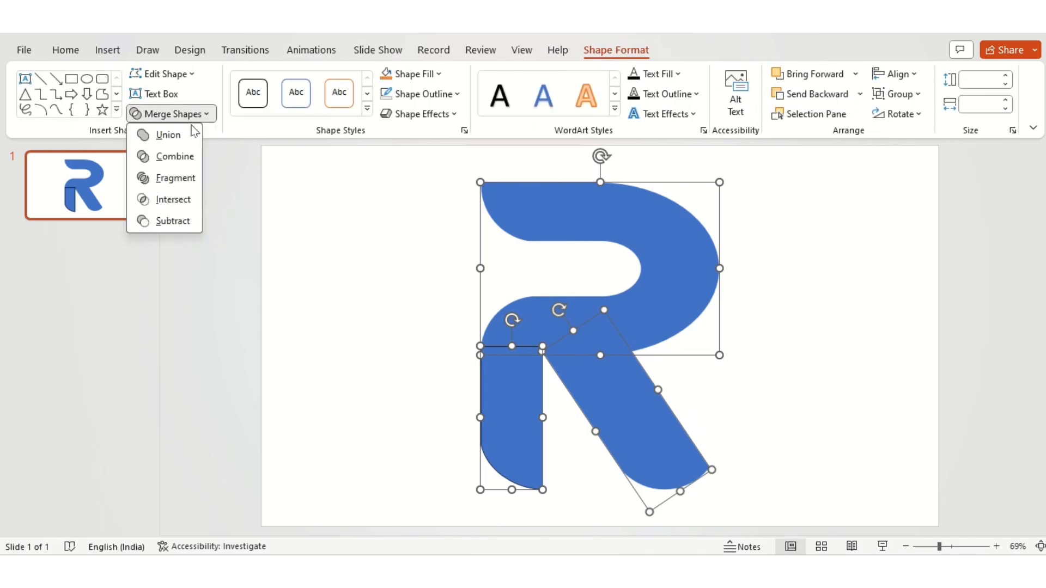
pyautogui.click(178, 139)
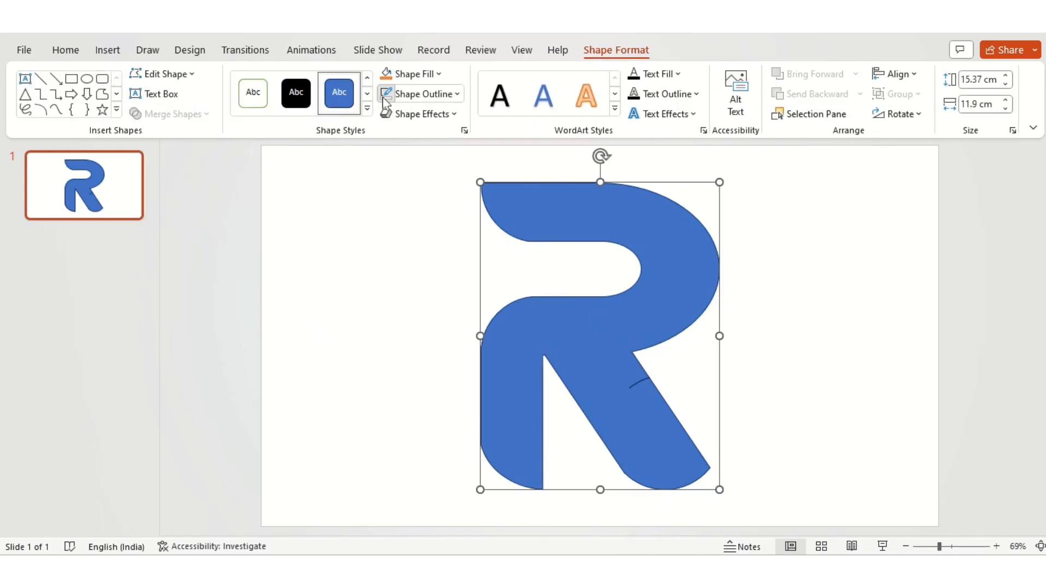
pyautogui.moveTo(596, 357); pyautogui.dragTo(577, 367)
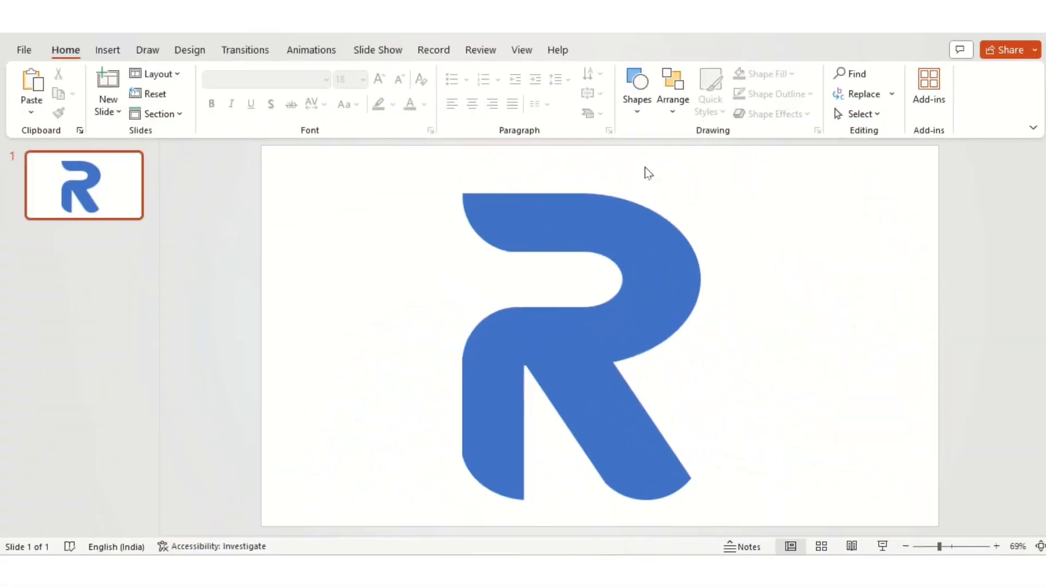
# Step: Draw a rectangle about 6.97 cm wide and 3.66 cm high in the empty area left of the R
pyautogui.click(637, 92)
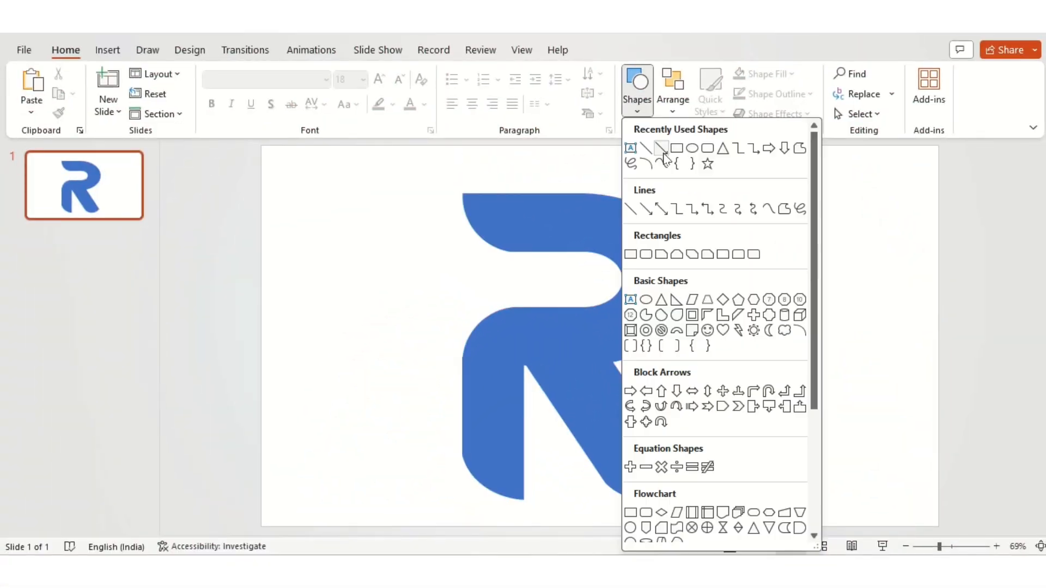
pyautogui.click(674, 147)
pyautogui.moveTo(267, 219)
pyautogui.mouseDown()
pyautogui.moveTo(380, 294)
pyautogui.moveTo(406, 293)
pyautogui.mouseUp()
# Step: Edit the rectangle's points: delete its upper-right corner point and bend the edge that replaces it into a curve
pyautogui.click(164, 73)
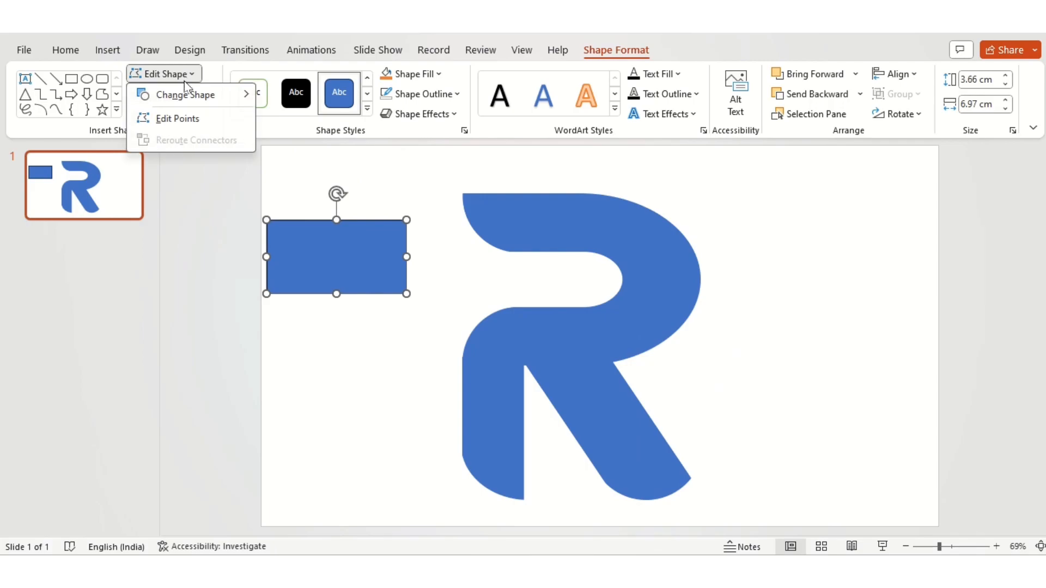
pyautogui.click(176, 117)
pyautogui.rightClick(408, 220)
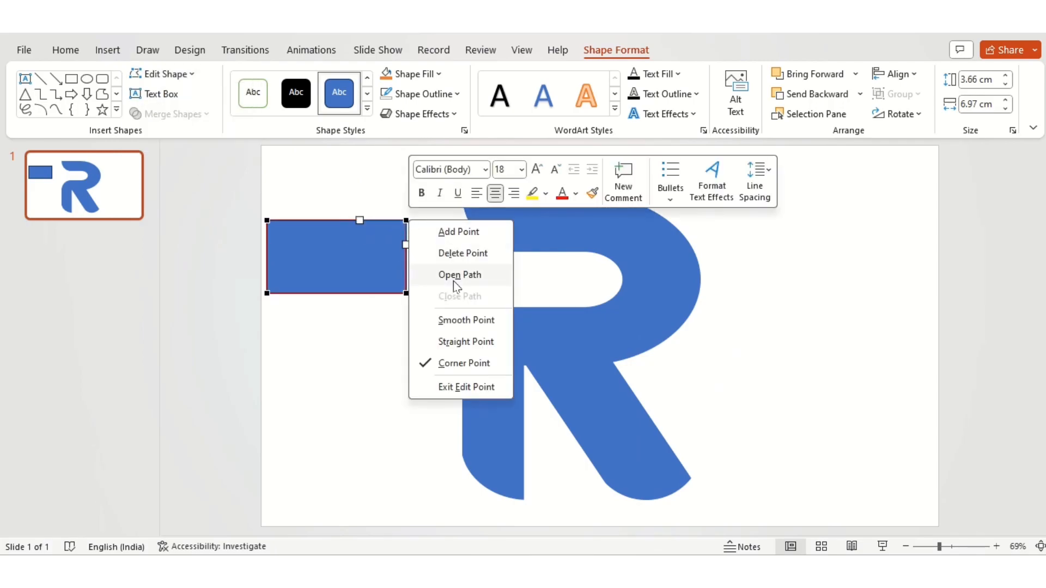
pyautogui.click(459, 253)
pyautogui.moveTo(360, 267); pyautogui.dragTo(366, 198)
# Step: Delete the shape's lower-left corner point and bend both long edges to form a thin S-shaped sliver
pyautogui.rightClick(268, 294)
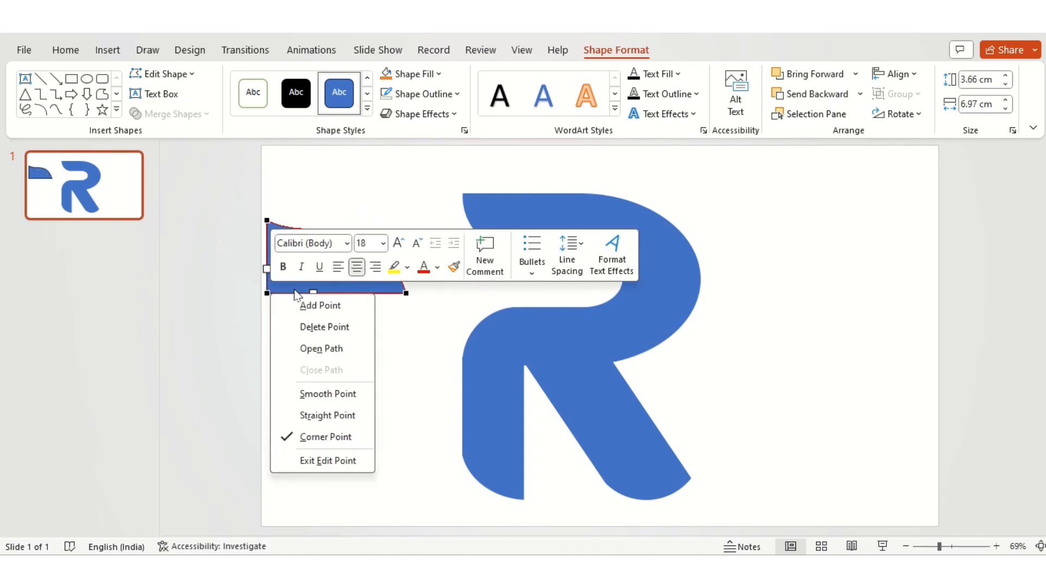
pyautogui.click(322, 327)
pyautogui.moveTo(314, 245); pyautogui.dragTo(307, 267)
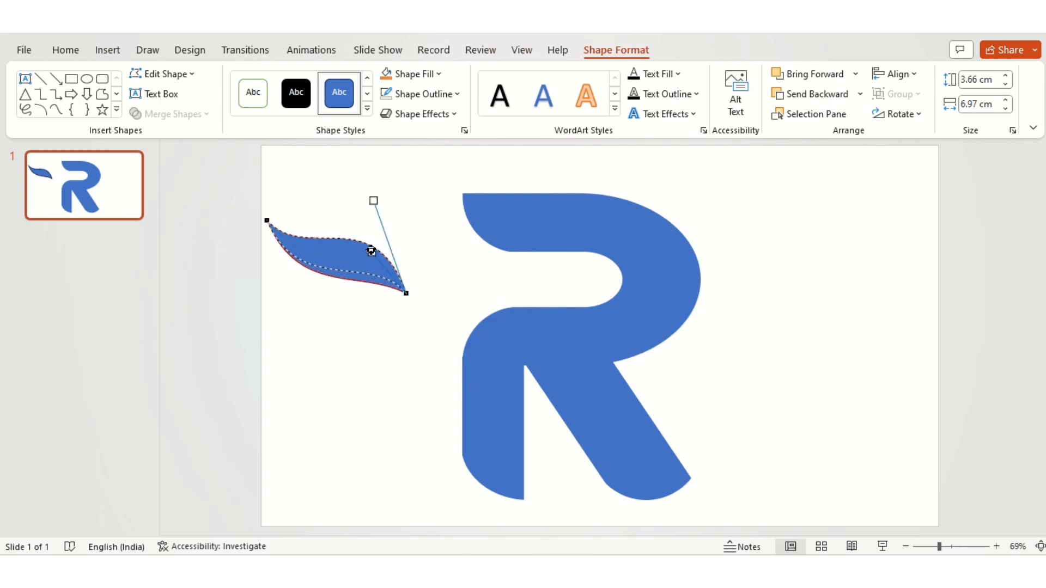
pyautogui.moveTo(371, 251); pyautogui.dragTo(373, 251)
pyautogui.moveTo(373, 200); pyautogui.dragTo(361, 231)
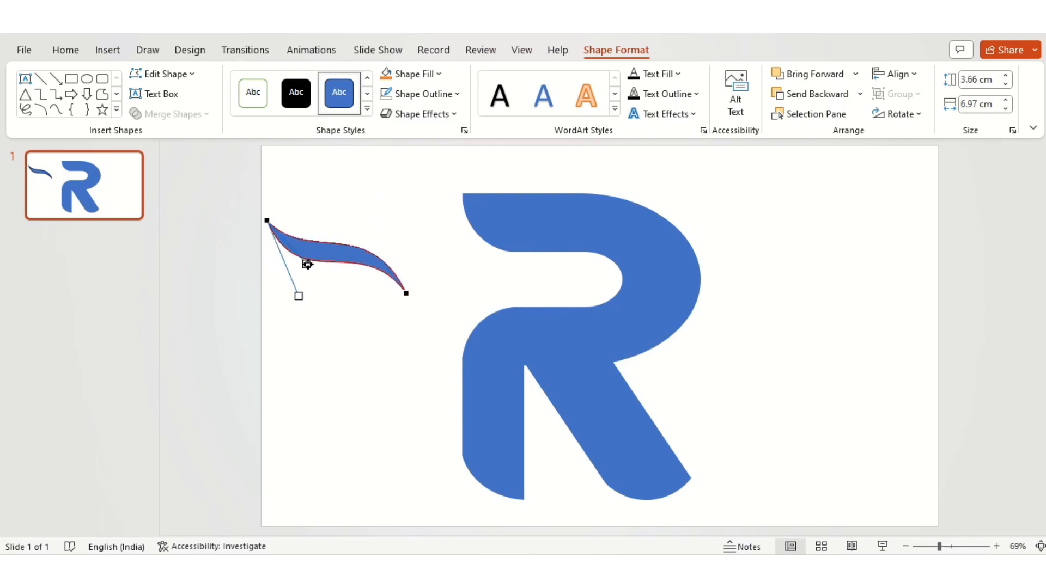
pyautogui.moveTo(298, 296); pyautogui.dragTo(307, 290)
pyautogui.click(345, 295)
# Step: Shrink the S-shaped sliver to about 3.68 by 1.82 cm, tilt it slightly and place it across the R's vertical stem
pyautogui.click(404, 283)
pyautogui.moveTo(404, 283); pyautogui.dragTo(501, 391)
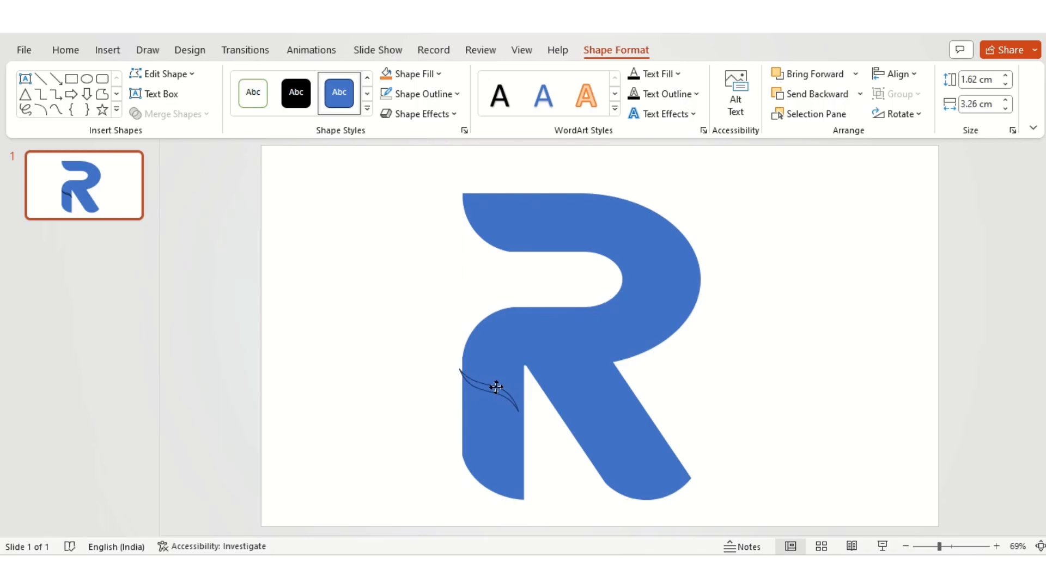
pyautogui.moveTo(519, 412); pyautogui.dragTo(522, 414)
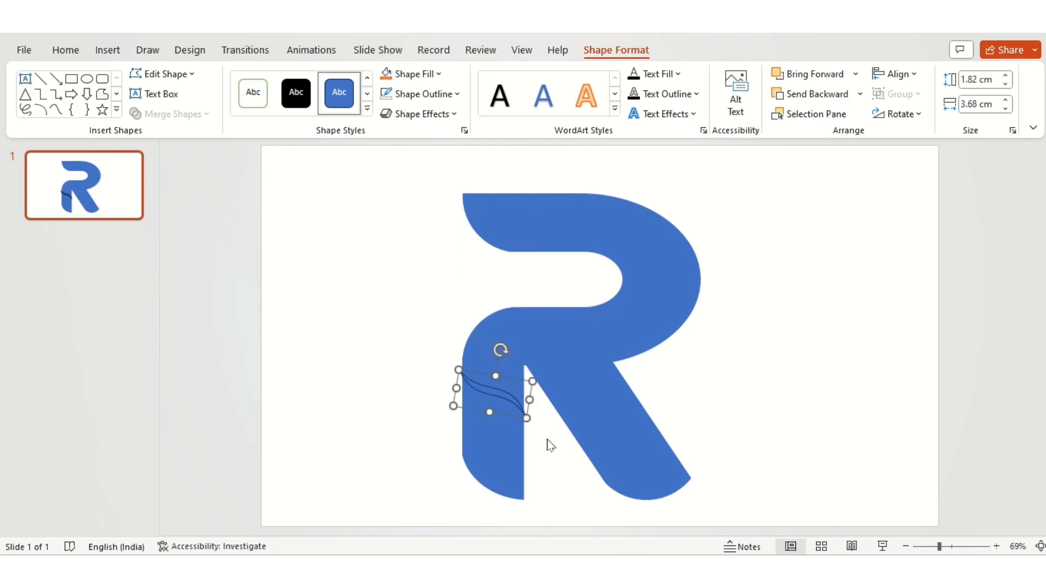
pyautogui.click(546, 453)
# Step: Fragment the R with the S-shaped sliver across its stem and try to remove the tip beyond the stem's left edge
pyautogui.click(502, 443)
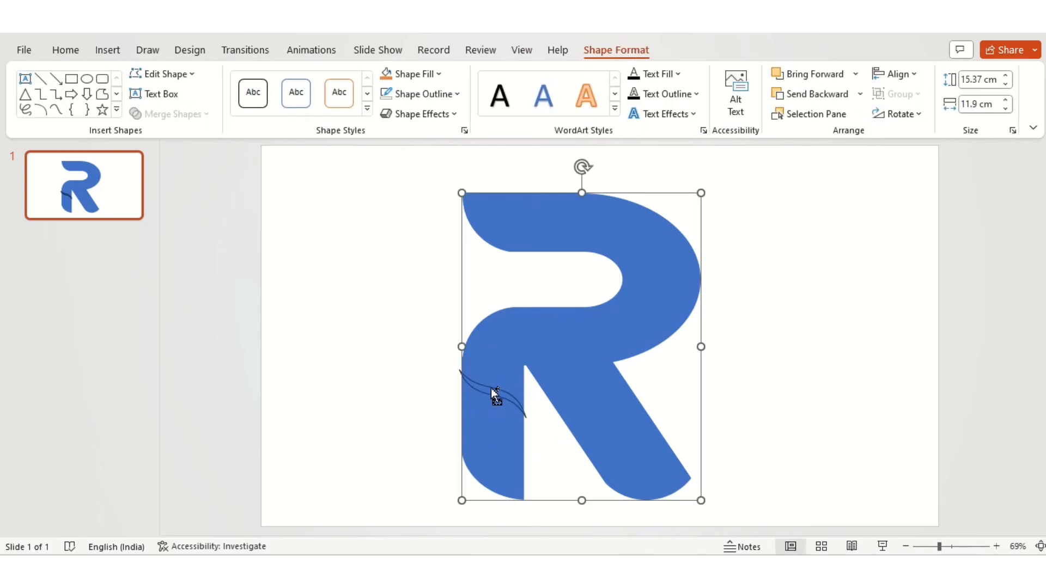
pyautogui.keyDown('shift'); pyautogui.click(490, 389); pyautogui.keyUp('shift')
pyautogui.click(169, 114)
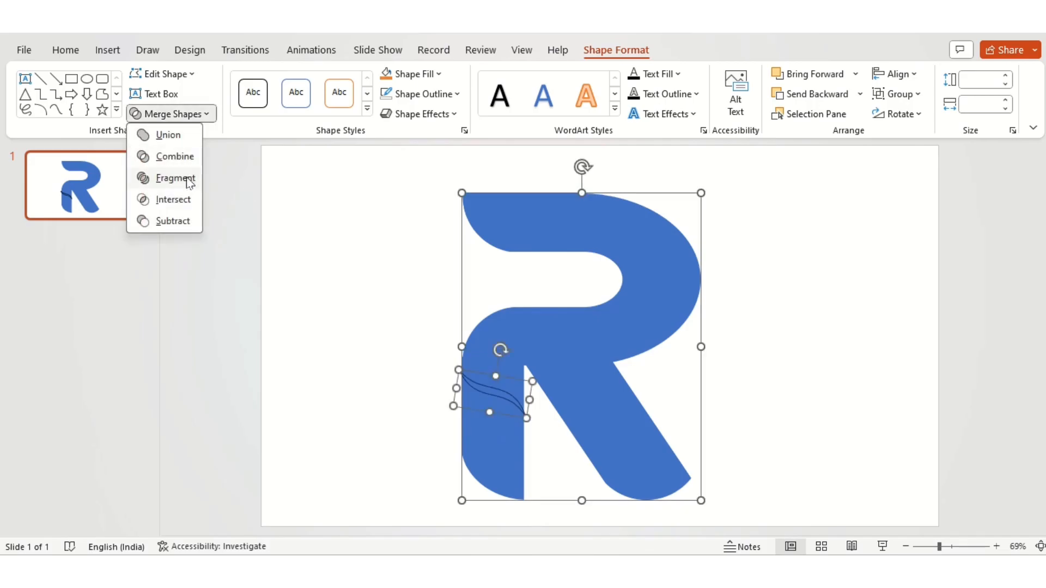
pyautogui.click(187, 178)
pyautogui.click(444, 380)
pyautogui.click(462, 376)
pyautogui.click(455, 373)
pyautogui.click(459, 373)
pyautogui.click(456, 374)
# Step: Merge the lower stem piece and the S-shaped sliver above it with Union
pyautogui.click(486, 417)
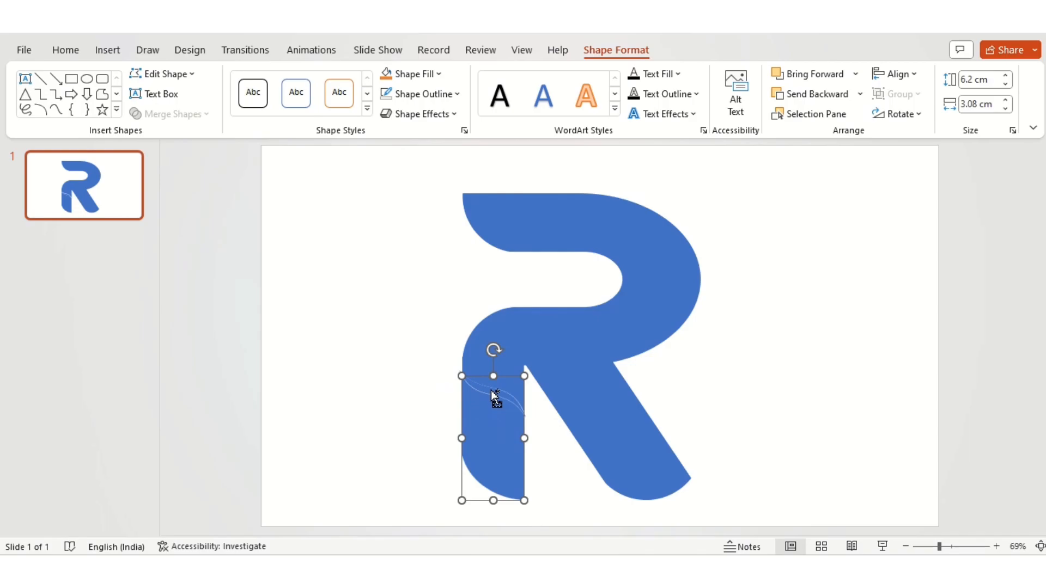
pyautogui.click(201, 114)
pyautogui.click(158, 137)
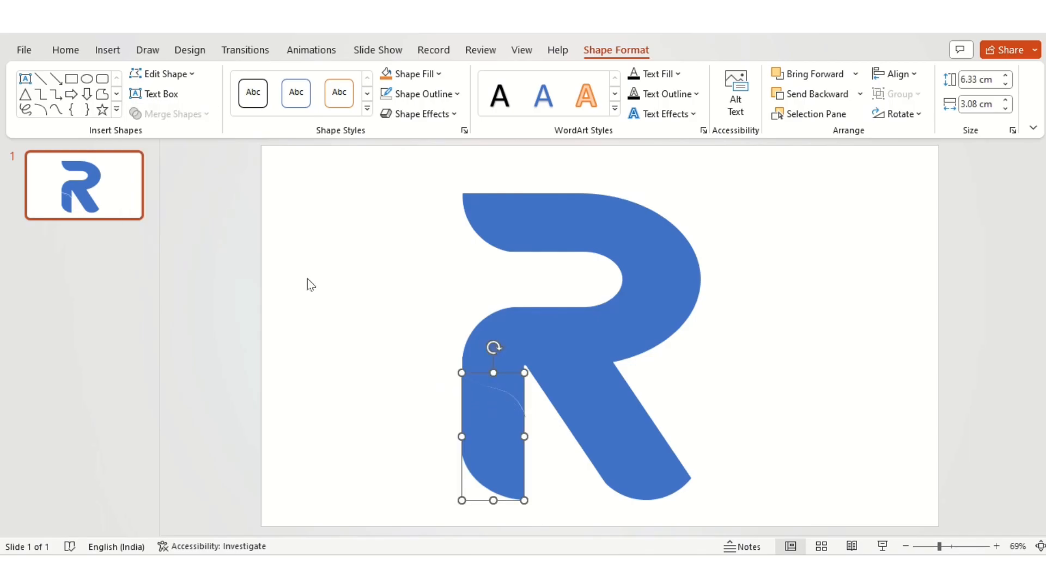
# Step: Pull the lower stem piece down and delete the small leftover fragments at both ends of the curved cut
pyautogui.click(459, 384)
pyautogui.click(463, 386)
pyautogui.moveTo(480, 420); pyautogui.dragTo(479, 437)
pyautogui.click(436, 383)
pyautogui.click(459, 373)
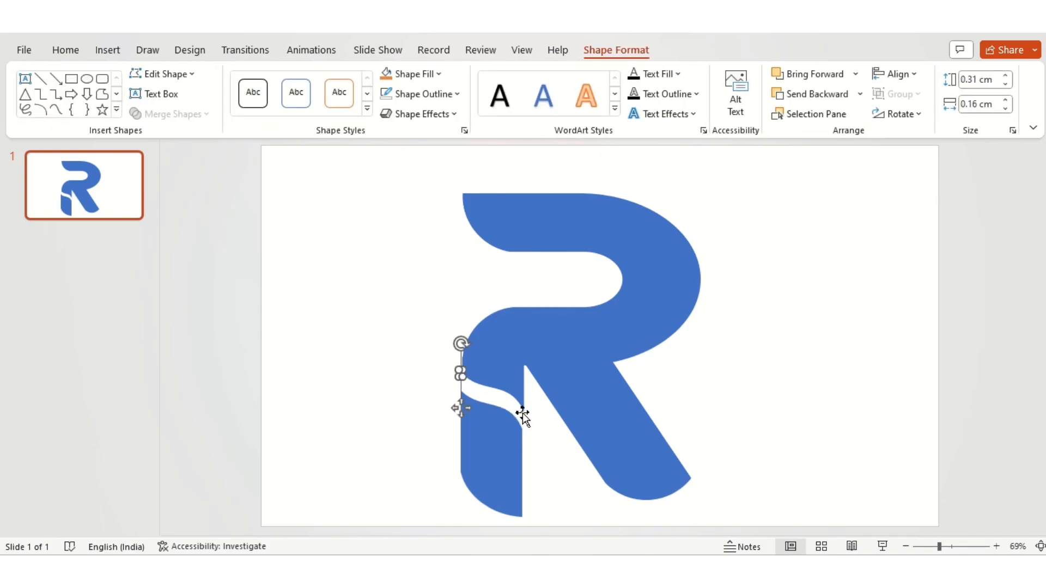
pyautogui.click(523, 411)
pyautogui.click(542, 459)
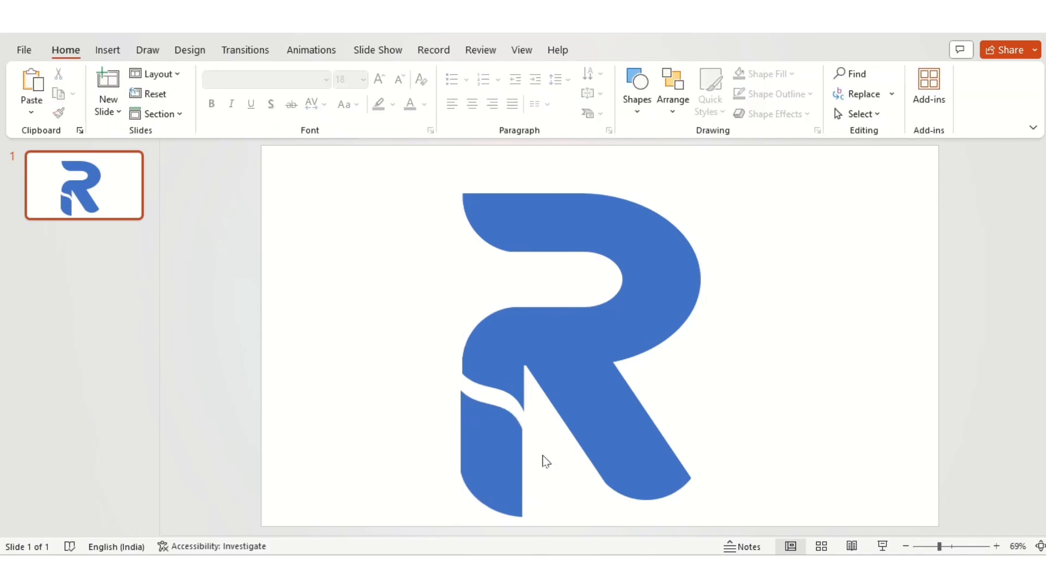
# Step: Move the lower stem piece back up and slightly right so it fits against the curved cut
pyautogui.click(512, 457)
pyautogui.press('Up')
pyautogui.press('Up')
pyautogui.press('Up')
pyautogui.press('Up')
pyautogui.press('Up')
pyautogui.press('Up')
pyautogui.press('Up')
pyautogui.press('Up')
pyautogui.press('Up')
pyautogui.press('Up')
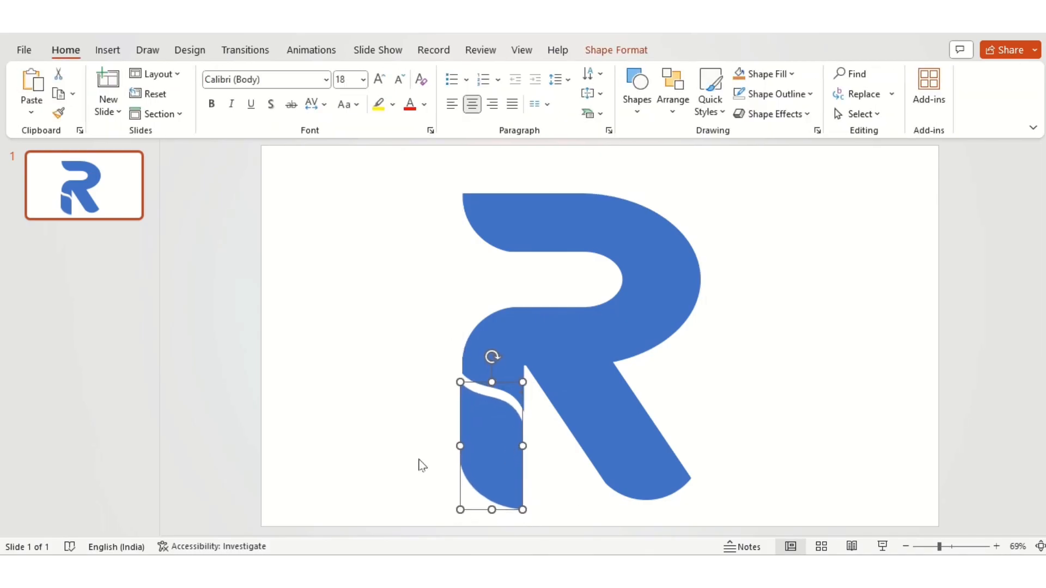
pyautogui.press('Up')
pyautogui.press('Up')
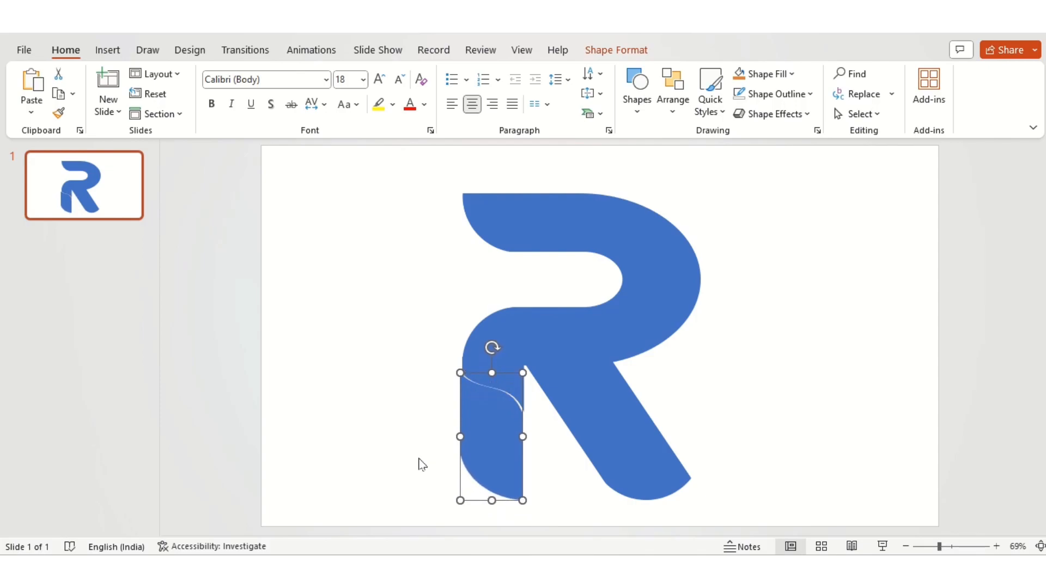
pyautogui.press('Right')
pyautogui.press('Right')
pyautogui.click(418, 458)
pyautogui.click(518, 449)
pyautogui.press('Down')
pyautogui.press('Down')
pyautogui.click(566, 463)
# Step: Fill the lower stem piece with yellow
pyautogui.click(501, 424)
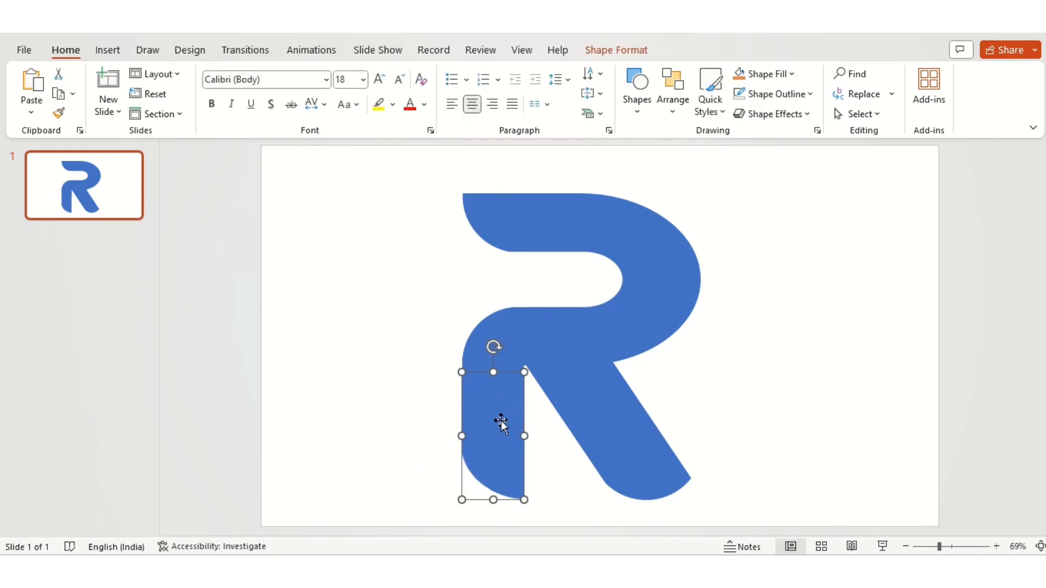
pyautogui.click(615, 49)
pyautogui.click(414, 74)
pyautogui.click(423, 218)
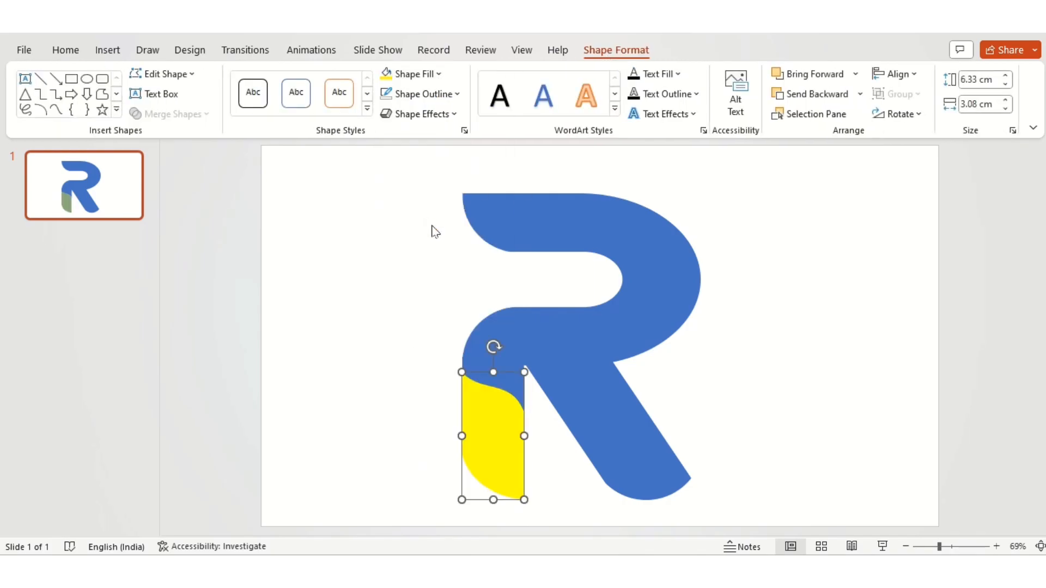
pyautogui.click(364, 344)
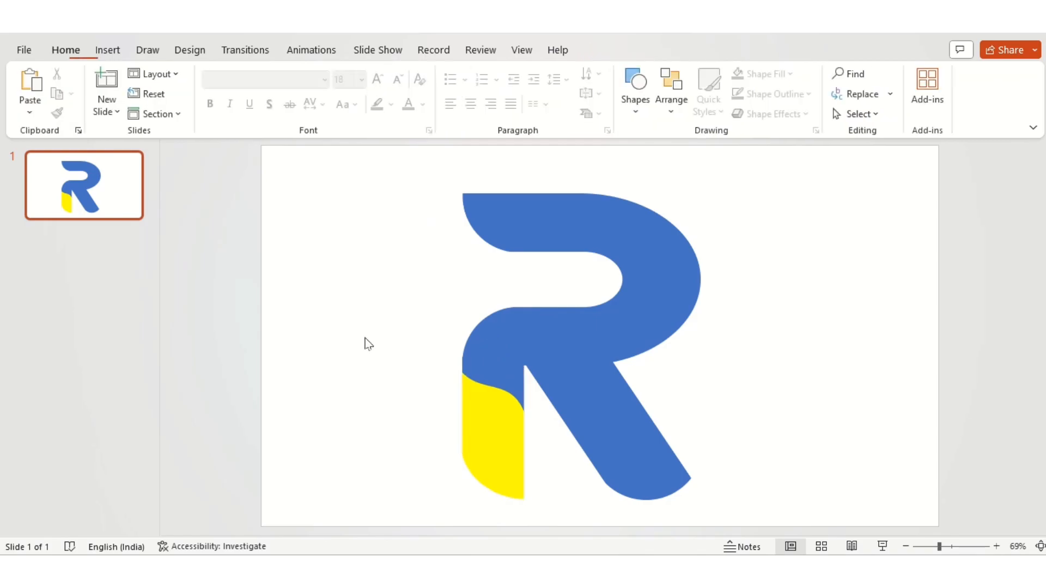
pyautogui.click(636, 112)
pyautogui.click(693, 153)
pyautogui.moveTo(563, 269); pyautogui.dragTo(738, 438)
pyautogui.moveTo(677, 401); pyautogui.dragTo(629, 381)
pyautogui.moveTo(686, 343); pyautogui.dragTo(805, 333)
pyautogui.moveTo(662, 225); pyautogui.dragTo(696, 224)
pyautogui.moveTo(633, 334); pyautogui.dragTo(611, 342)
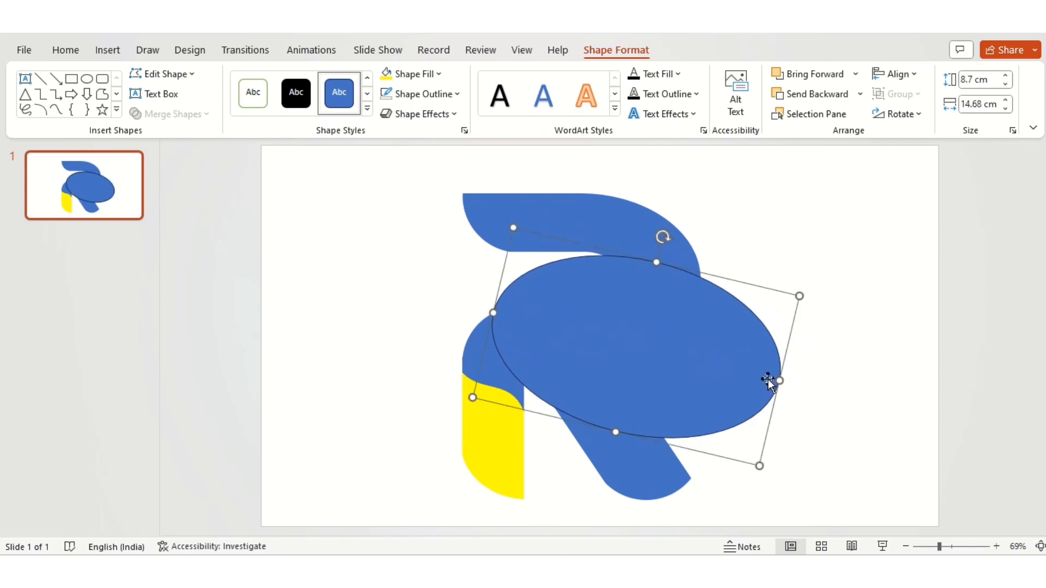
pyautogui.press('Delete')
# Step: Draw a thin horizontal rectangle about 5.95 by 0.27 cm across the R's bowl, level with the inner upper edge
pyautogui.click(637, 90)
pyautogui.click(652, 164)
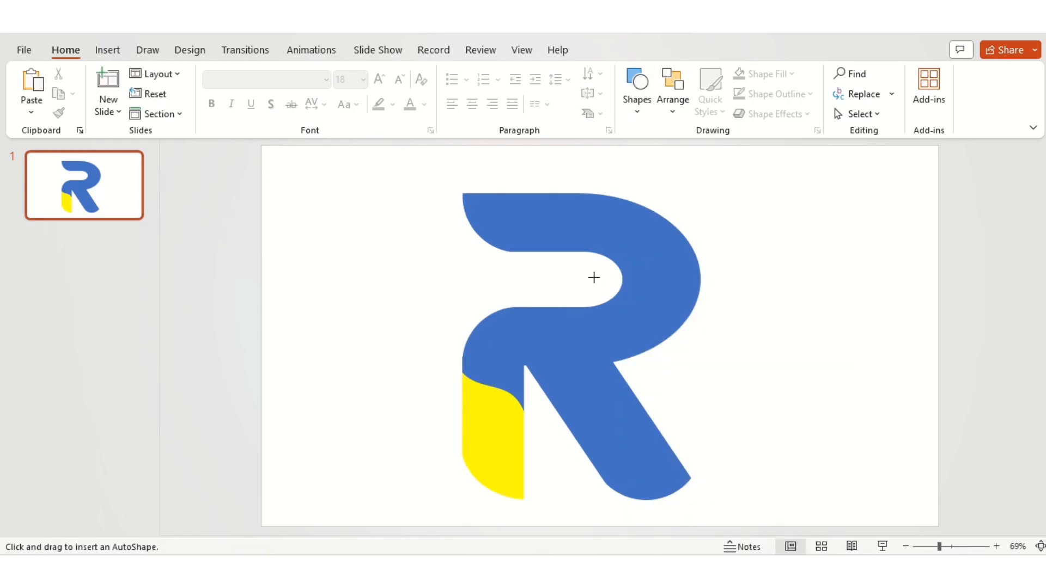
pyautogui.moveTo(694, 264); pyautogui.dragTo(703, 264)
pyautogui.moveTo(632, 258); pyautogui.dragTo(624, 252)
# Step: Edit the thin rectangle's points to lower its right end past the bowl's outer edge and bend it into a curved band
pyautogui.click(163, 73)
pyautogui.click(167, 116)
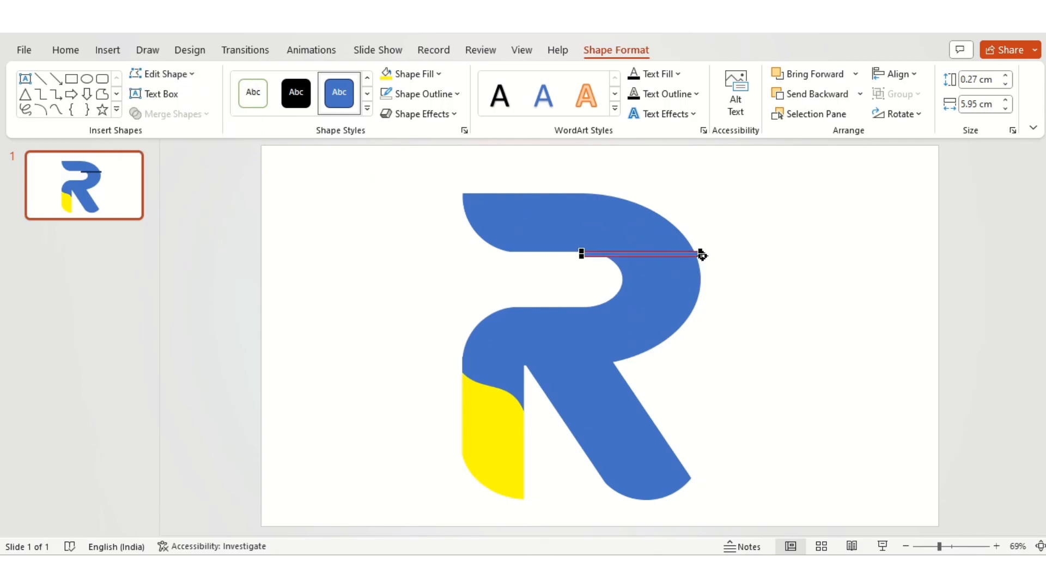
pyautogui.moveTo(697, 268); pyautogui.dragTo(698, 289)
pyautogui.moveTo(699, 252); pyautogui.dragTo(708, 289)
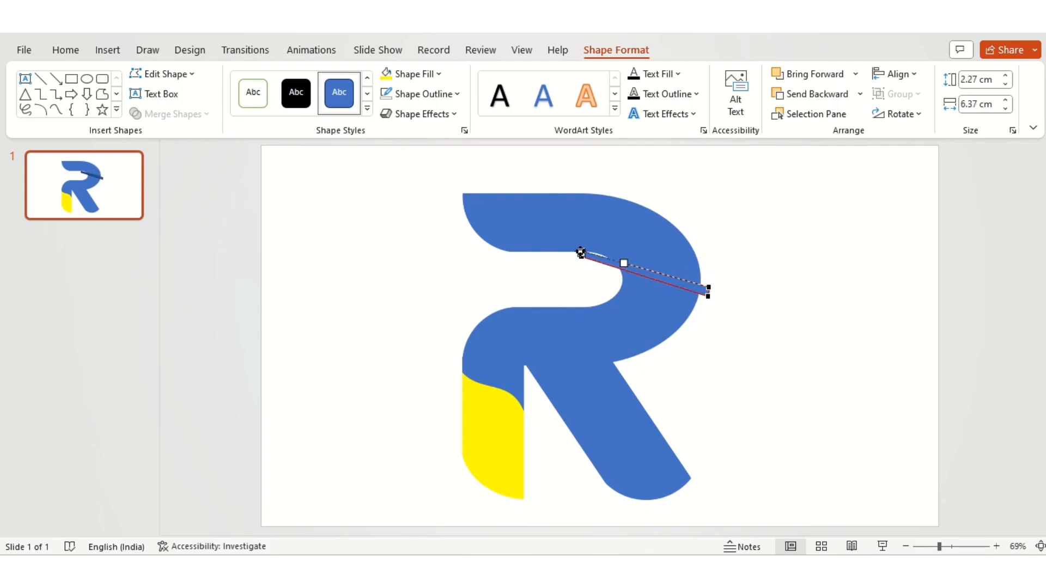
pyautogui.moveTo(629, 251); pyautogui.dragTo(630, 259)
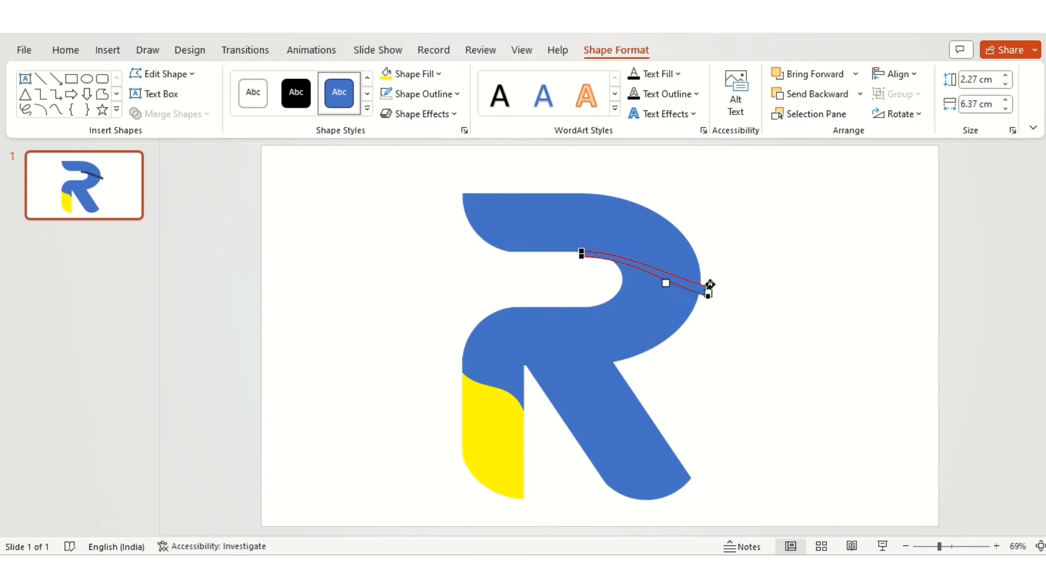
pyautogui.moveTo(668, 264); pyautogui.dragTo(673, 257)
pyautogui.click(702, 327)
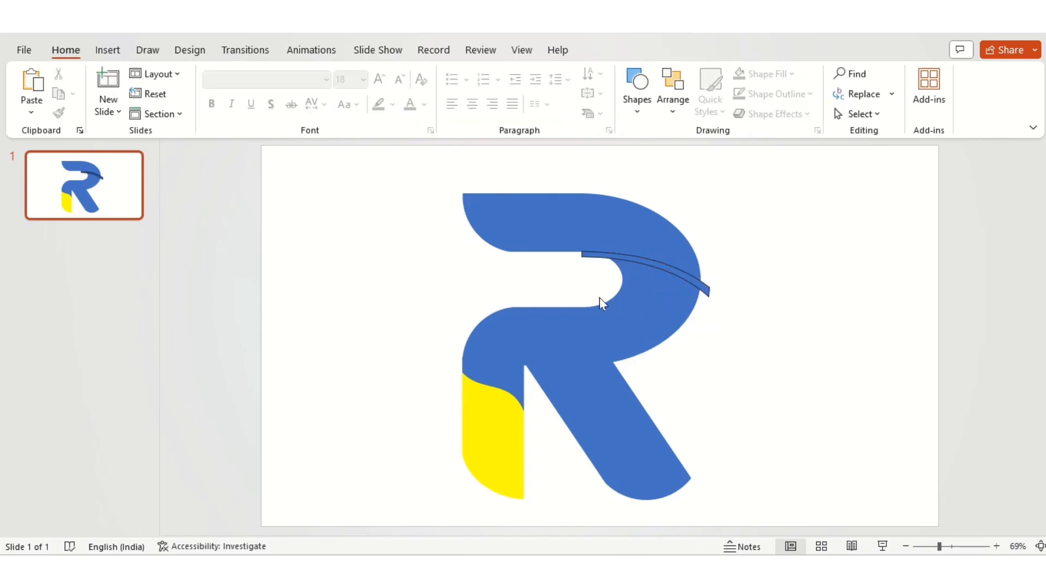
# Step: Fragment the blue R with the curved band crossing its bowl
pyautogui.click(624, 301)
pyautogui.keyDown('shift'); pyautogui.click(622, 255); pyautogui.keyUp('shift')
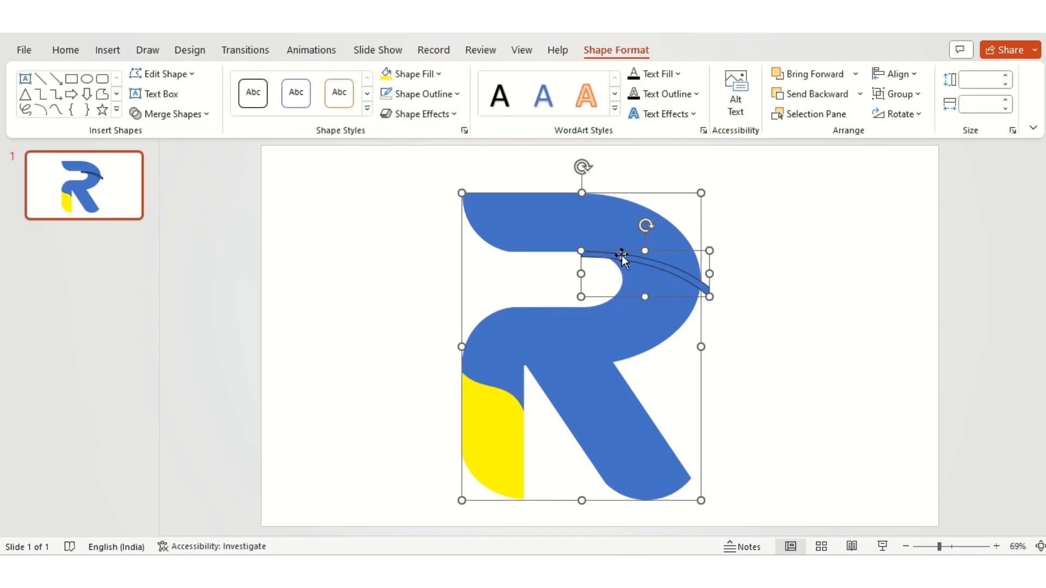
pyautogui.click(187, 126)
pyautogui.click(179, 181)
# Step: Delete the band fragments that lie outside the R at the bowl's inner and outer edges
pyautogui.click(462, 287)
pyautogui.click(584, 255)
pyautogui.press('Delete')
pyautogui.click(702, 289)
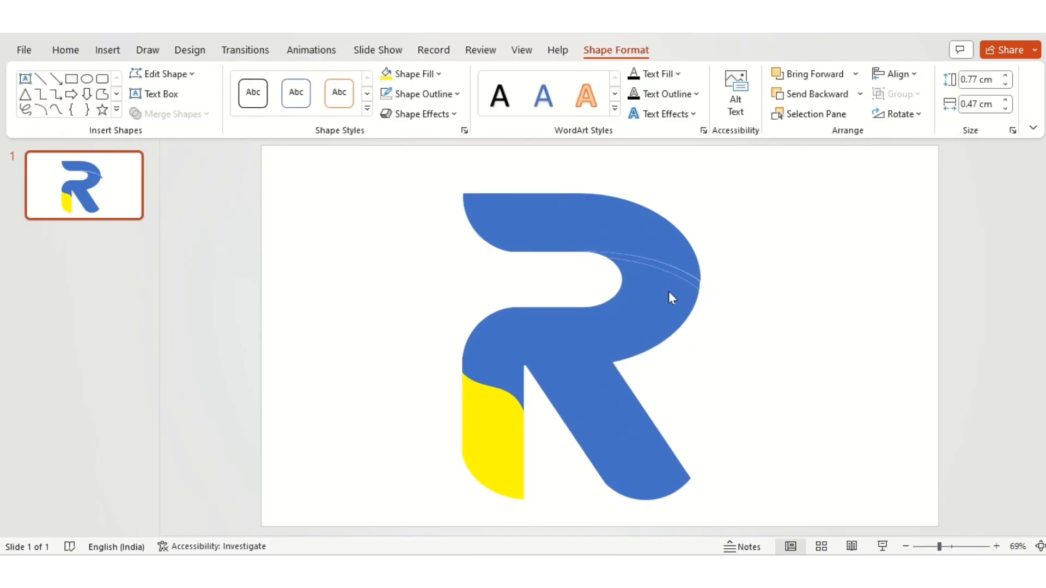
# Step: Merge the curved band with the R's upper part using Union and fill the result with yellow
pyautogui.keyDown('shift'); pyautogui.click(639, 266); pyautogui.keyUp('shift')
pyautogui.click(170, 114)
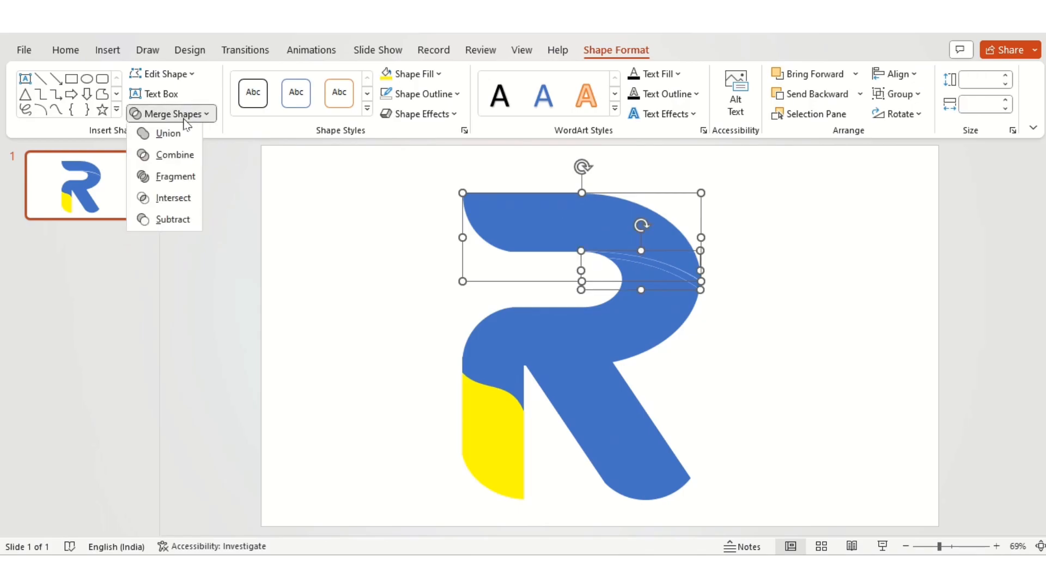
pyautogui.click(164, 135)
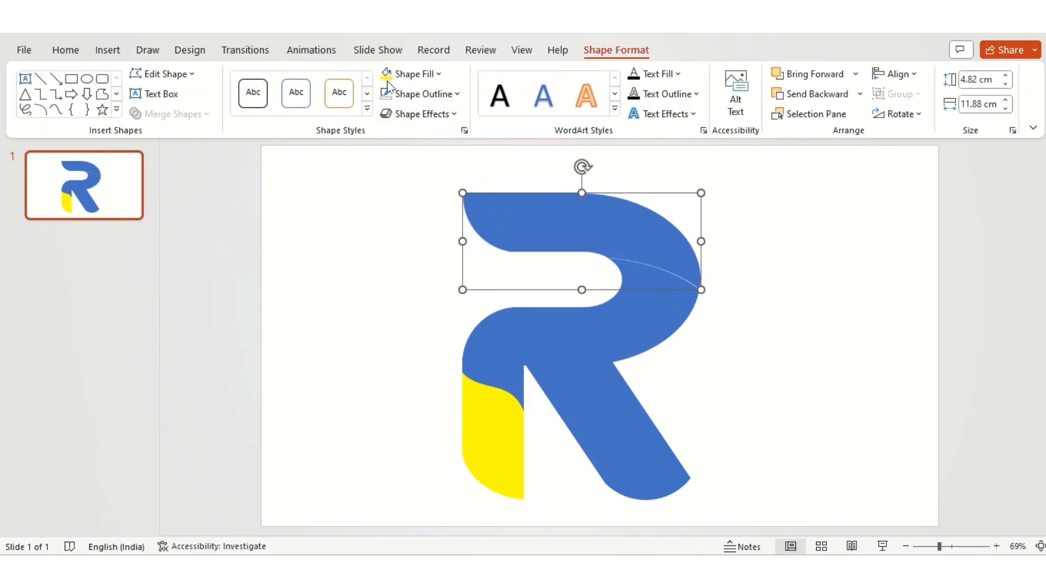
pyautogui.click(412, 74)
pyautogui.click(413, 170)
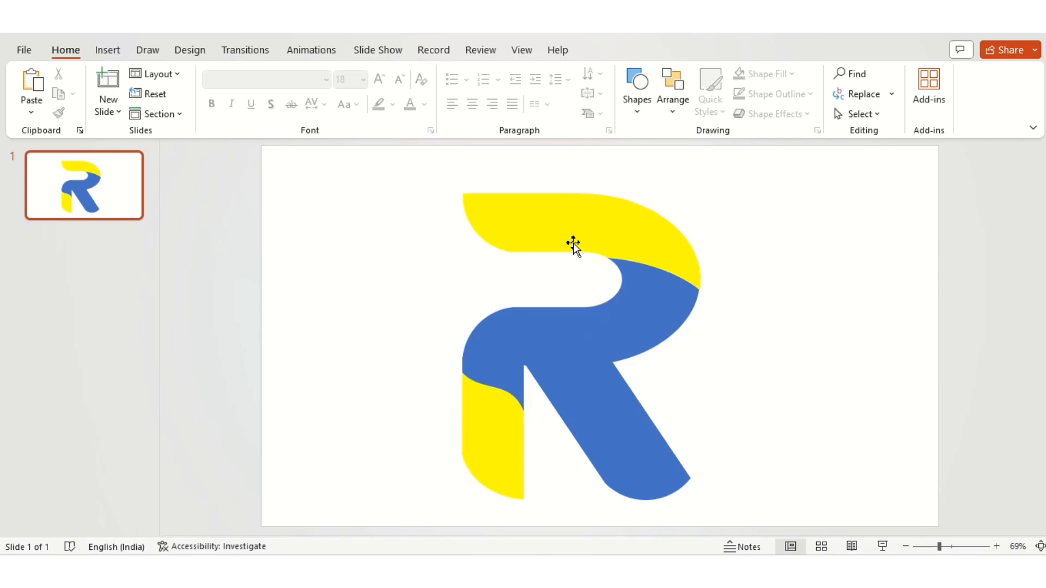
# Step: Merge the yellow upper part and the yellow lower stem piece into one shape with Union
pyautogui.click(522, 230)
pyautogui.keyDown('shift'); pyautogui.click(490, 427); pyautogui.keyUp('shift')
pyautogui.click(616, 50)
pyautogui.click(149, 115)
pyautogui.click(163, 135)
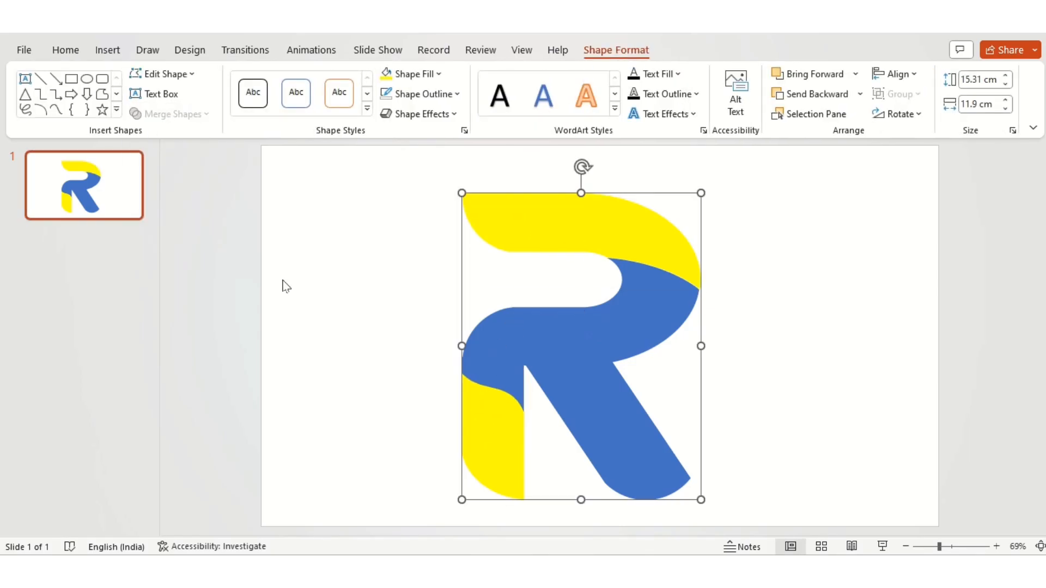
pyautogui.click(334, 331)
# Step: Group the blue part and the yellow part of the R
pyautogui.click(523, 334)
pyautogui.keyDown('shift'); pyautogui.click(532, 240); pyautogui.keyUp('shift')
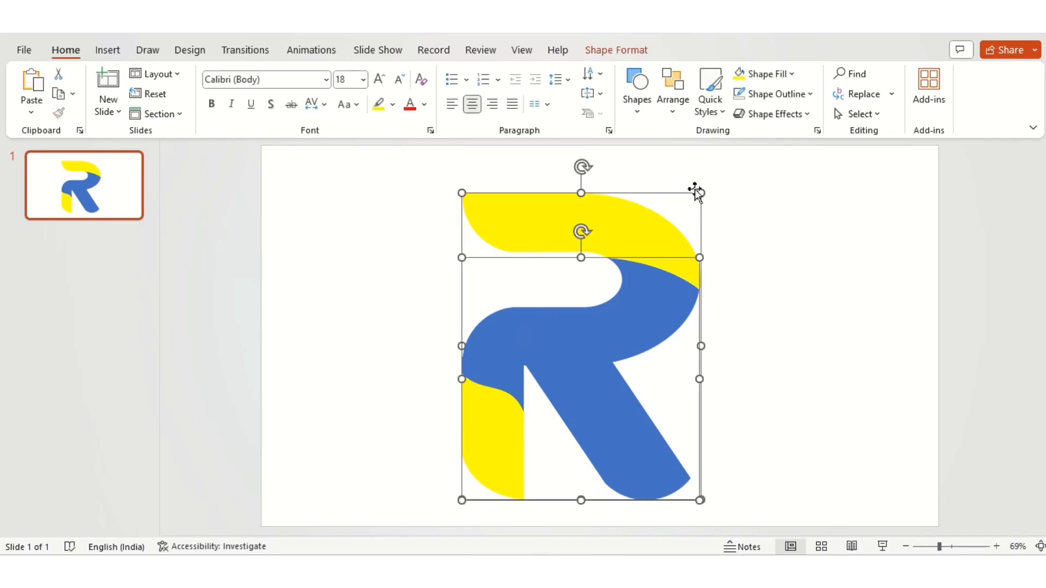
pyautogui.click(616, 49)
pyautogui.click(899, 94)
pyautogui.click(900, 113)
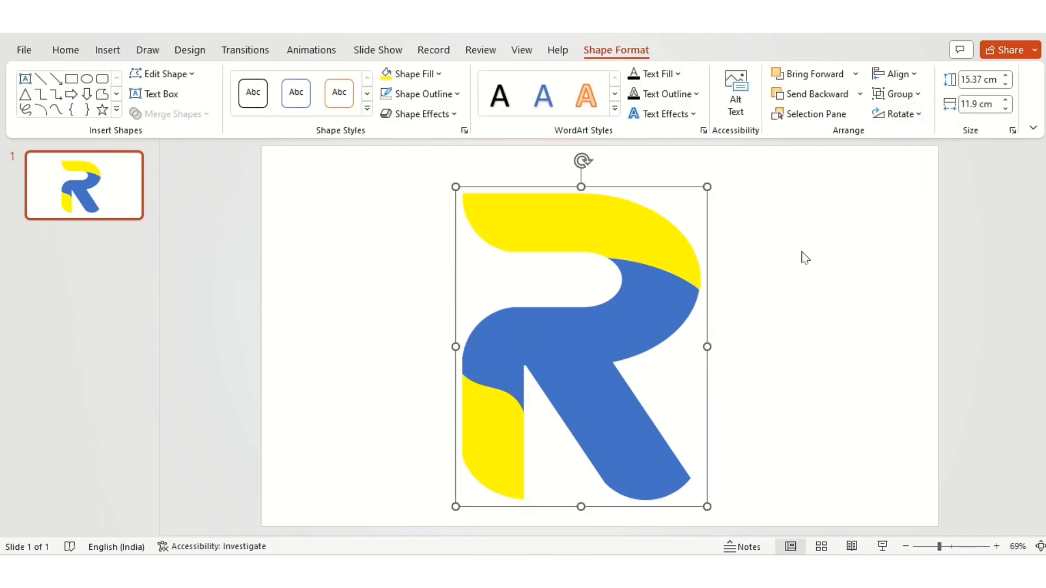
# Step: Shrink the grouped R logo to a small size and place it in the slide's upper-left corner
pyautogui.moveTo(706, 507); pyautogui.dragTo(294, 190)
pyautogui.click(457, 292)
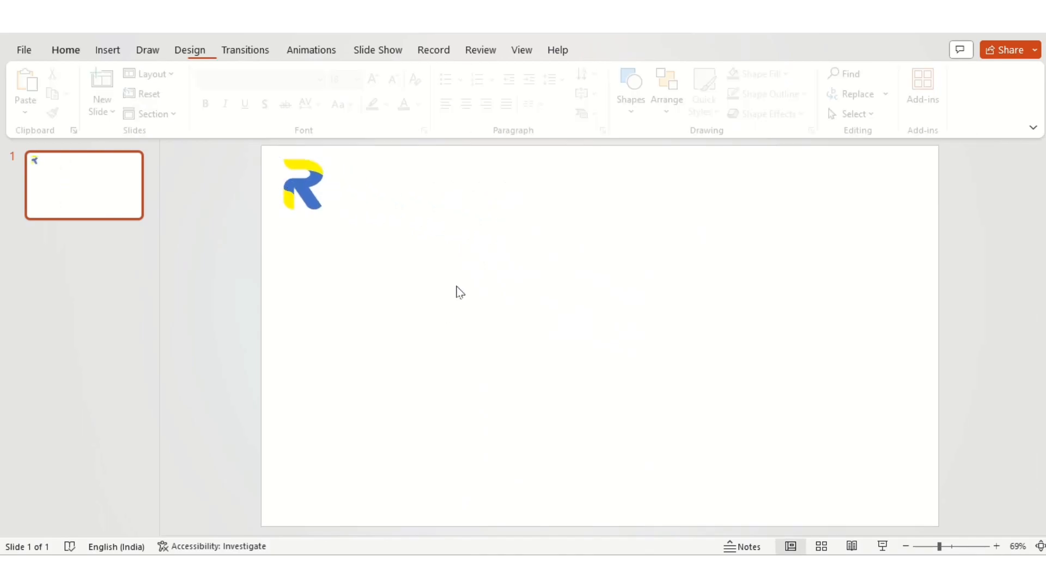
# Step: Draw a hollow circle about 12.16 cm across, thin its band to a narrow ring and position it right of centre
pyautogui.click(637, 98)
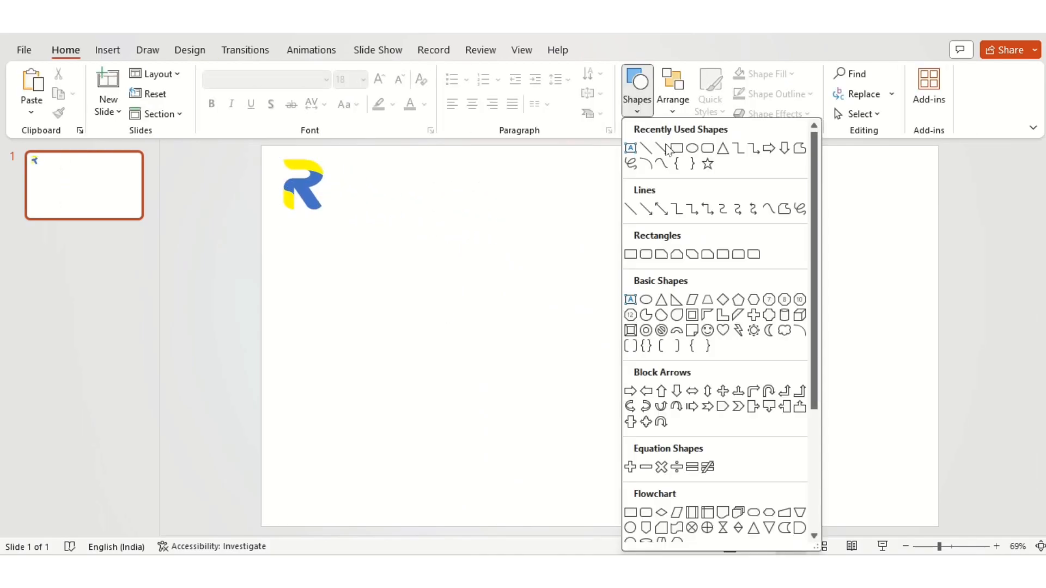
pyautogui.click(646, 331)
pyautogui.moveTo(484, 239)
pyautogui.mouseDown()
pyautogui.moveTo(679, 429)
pyautogui.moveTo(729, 461)
pyautogui.mouseUp()
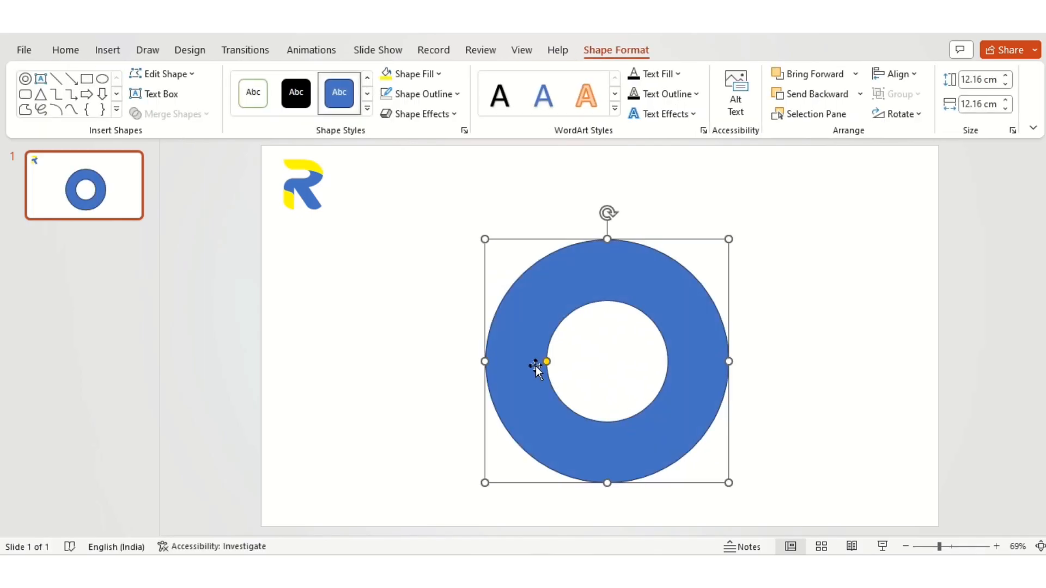
pyautogui.moveTo(548, 362); pyautogui.dragTo(502, 363)
pyautogui.moveTo(687, 415); pyautogui.dragTo(698, 384)
pyautogui.click(423, 406)
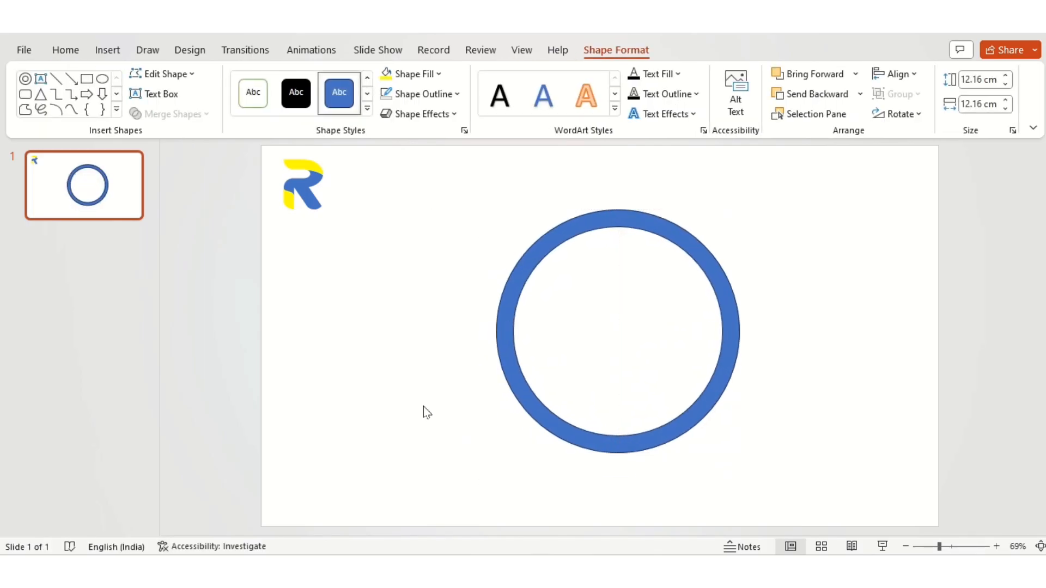
# Step: Draw a rectangle about 18.28 cm wide and 6.99 cm high, overlapping the ring's left part
pyautogui.click(637, 98)
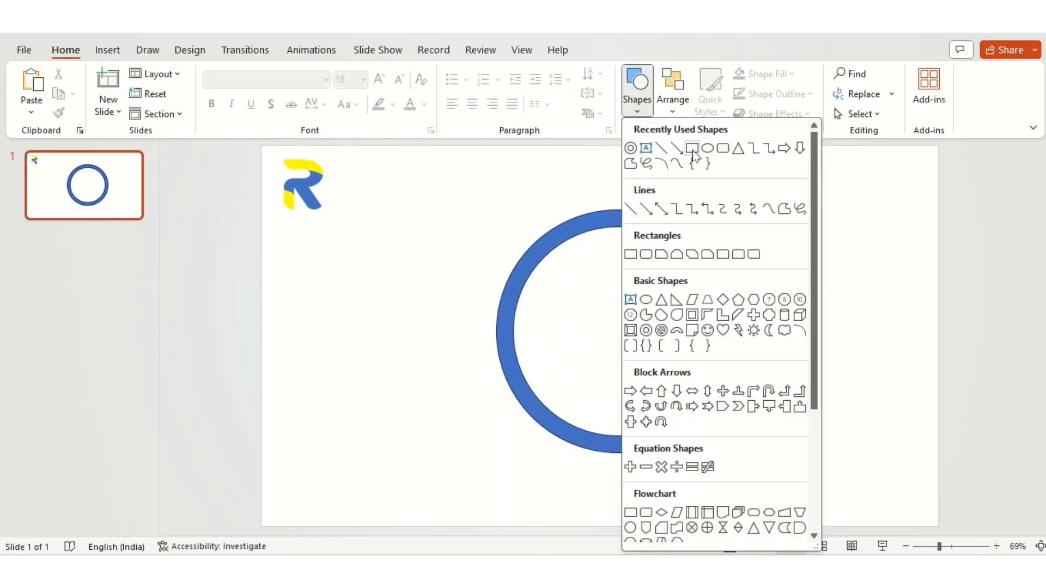
pyautogui.click(690, 152)
pyautogui.moveTo(317, 260)
pyautogui.mouseDown()
pyautogui.moveTo(525, 369)
pyautogui.moveTo(616, 401)
pyautogui.moveTo(682, 390)
pyautogui.moveTo(682, 400)
pyautogui.mouseUp()
# Step: Edit the rectangle's points: delete the upper-right corner and bow the slanted edge upward from the right tip
pyautogui.click(161, 74)
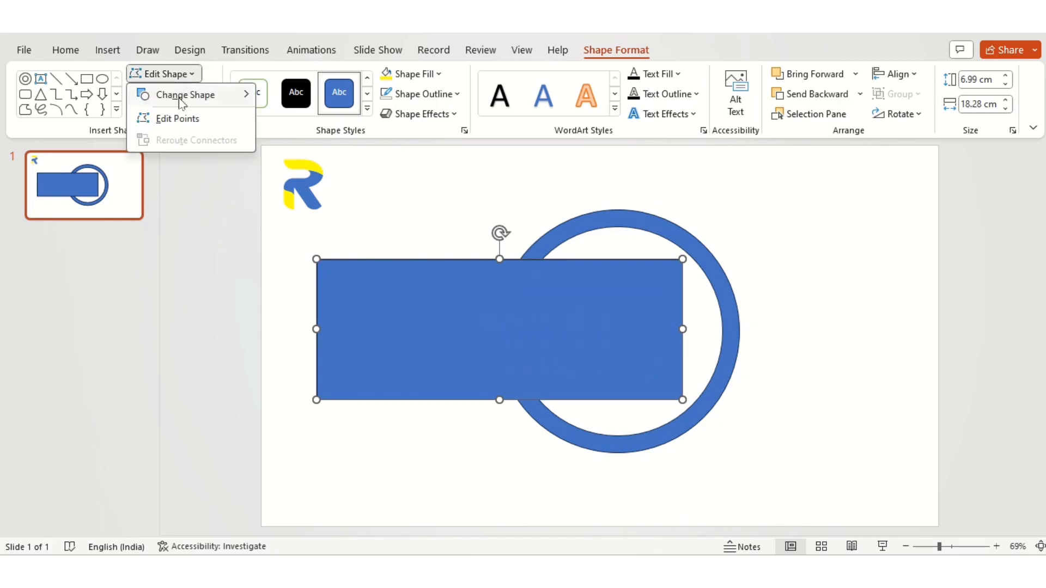
pyautogui.click(165, 117)
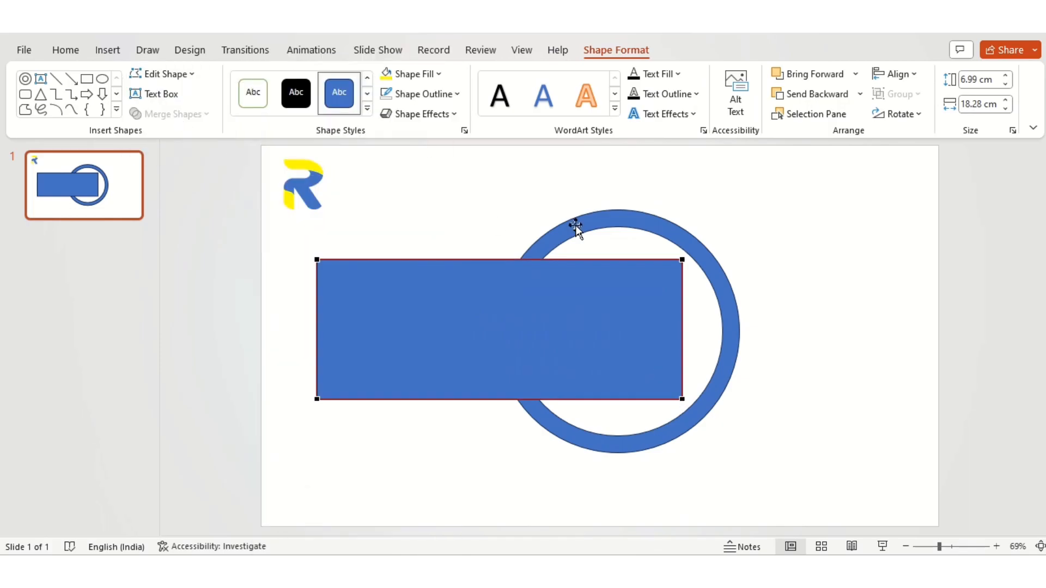
pyautogui.rightClick(683, 260)
pyautogui.click(728, 294)
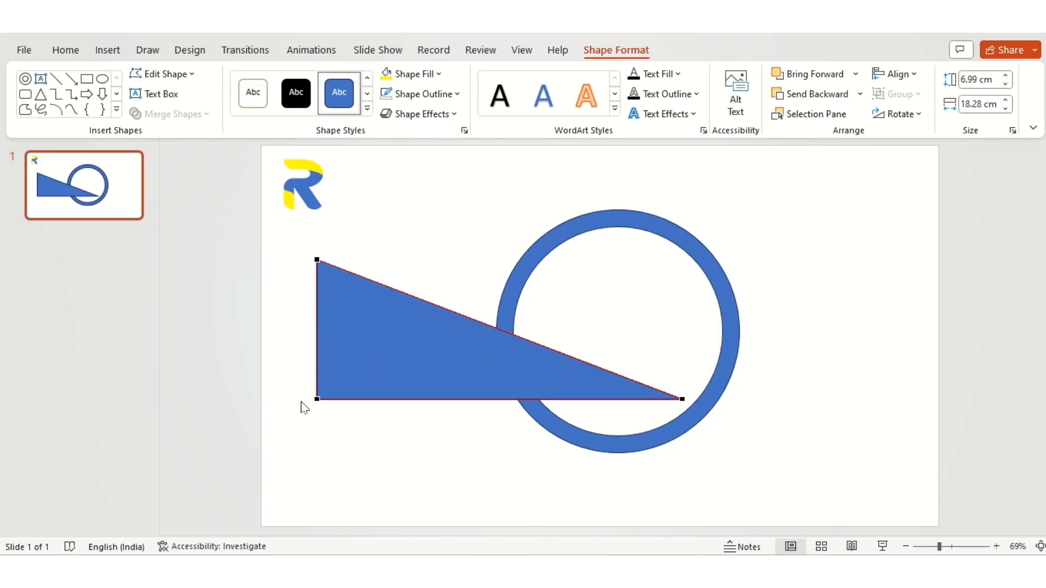
pyautogui.moveTo(559, 351); pyautogui.dragTo(620, 232)
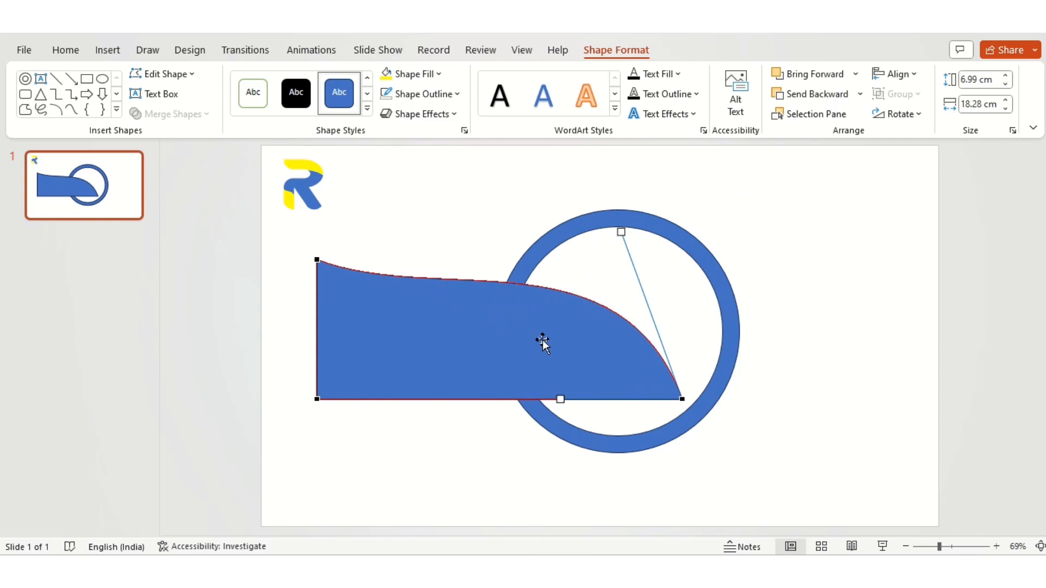
# Step: Delete the shape's lower-left point and bend the curve downward from the remaining left tip
pyautogui.rightClick(316, 399)
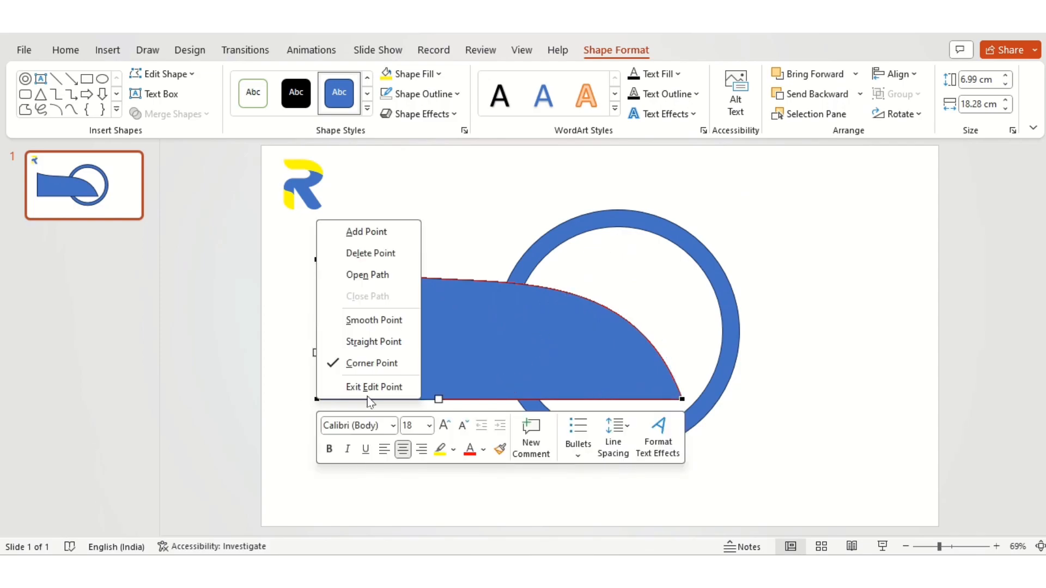
pyautogui.click(351, 254)
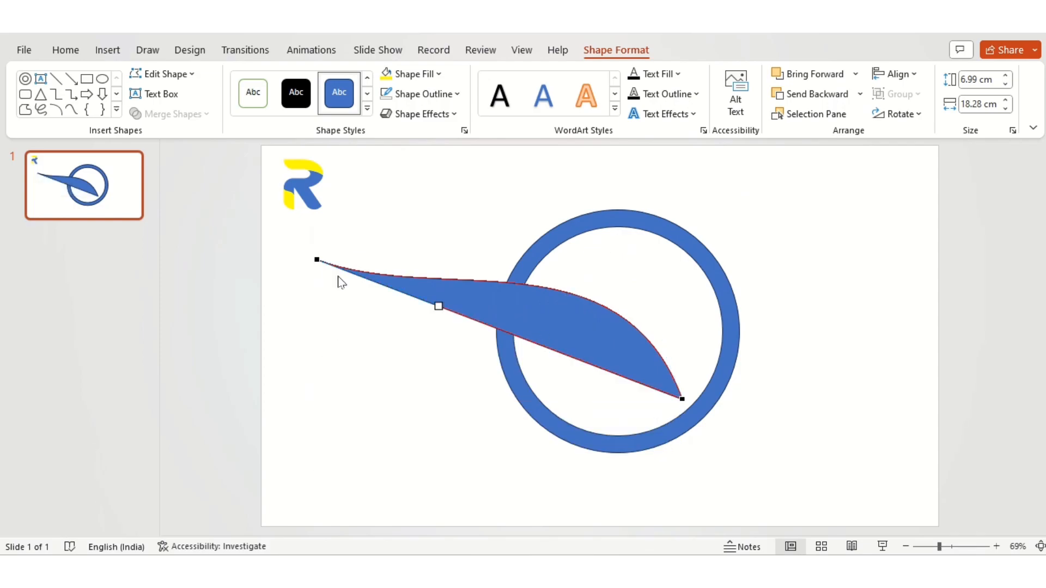
pyautogui.moveTo(438, 307); pyautogui.dragTo(410, 400)
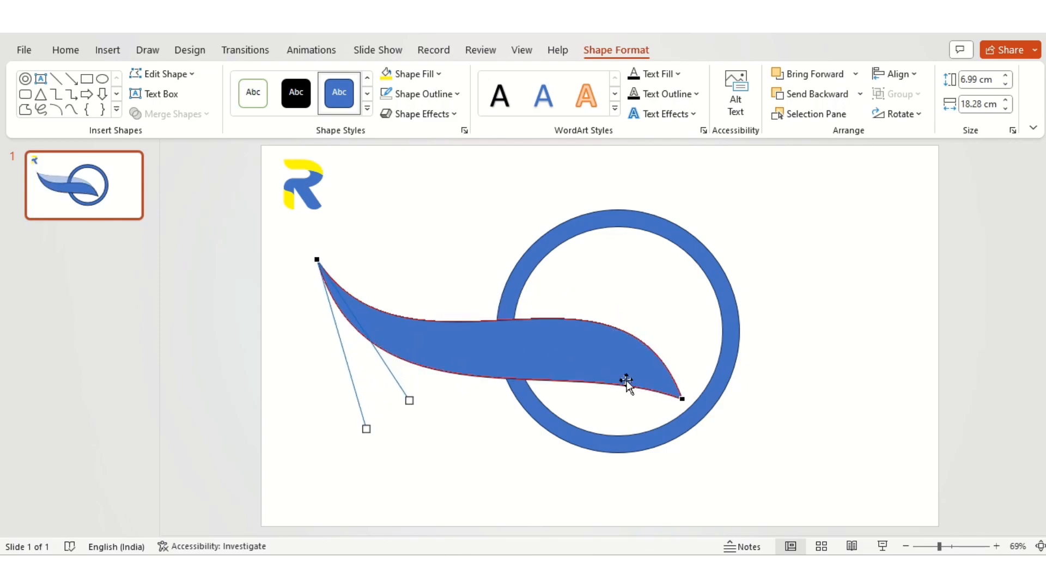
# Step: Reshape both curves at the shape's right tip to form a slimmer feather with a narrow point
pyautogui.click(682, 398)
pyautogui.moveTo(556, 353); pyautogui.dragTo(561, 343)
pyautogui.moveTo(621, 232); pyautogui.dragTo(564, 238)
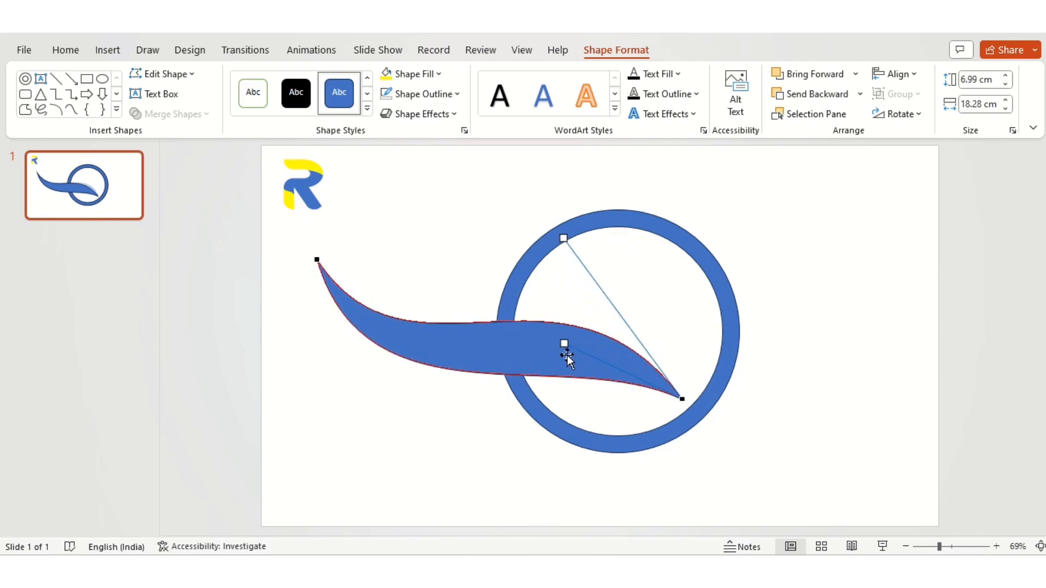
pyautogui.moveTo(564, 343); pyautogui.dragTo(545, 296)
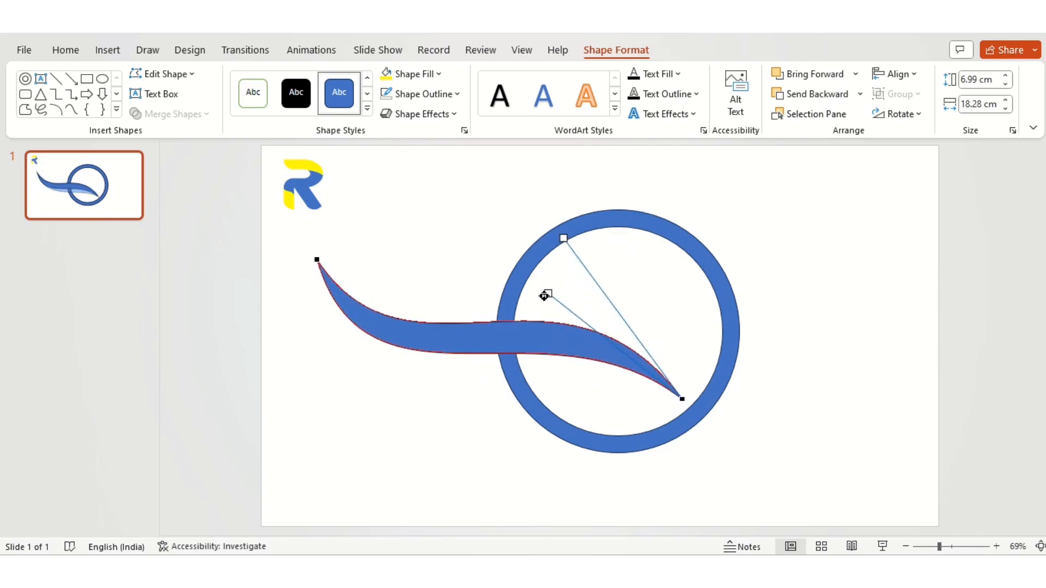
# Step: Refine both curves at the feather's left tip, finish point editing and shift the feather down and left
pyautogui.click(315, 260)
pyautogui.moveTo(408, 400); pyautogui.dragTo(460, 386)
pyautogui.moveTo(366, 428); pyautogui.dragTo(431, 423)
pyautogui.click(432, 413)
pyautogui.moveTo(461, 331); pyautogui.dragTo(422, 361)
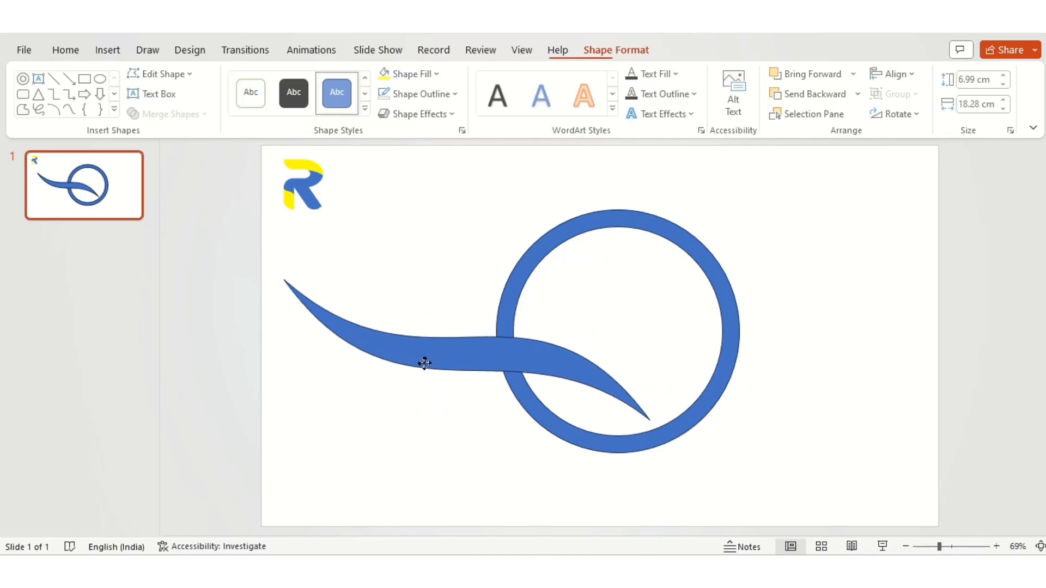
# Step: Draw a rectangle over the feather's right part and cut that part off with Subtract
pyautogui.click(553, 289)
pyautogui.click(637, 112)
pyautogui.click(691, 147)
pyautogui.moveTo(459, 252); pyautogui.dragTo(620, 452)
pyautogui.moveTo(533, 414)
pyautogui.mouseDown()
pyautogui.moveTo(603, 452)
pyautogui.moveTo(595, 449)
pyautogui.mouseUp()
pyautogui.keyDown('shift'); pyautogui.click(404, 355); pyautogui.keyUp('shift')
pyautogui.click(205, 114)
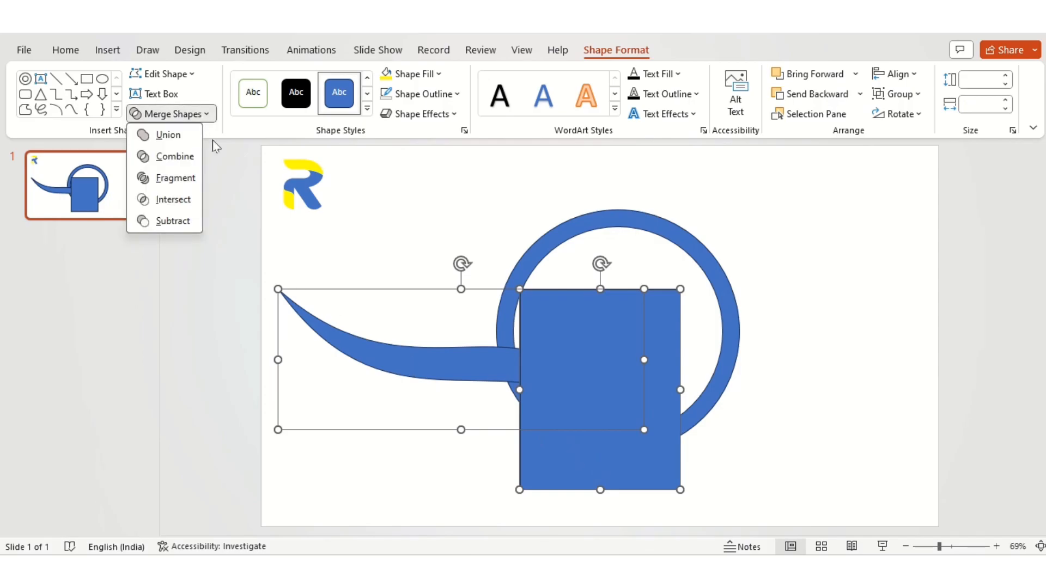
pyautogui.click(175, 222)
# Step: Reposition the ring and the trimmed feather so the feather's blunt end overlaps the ring's left edge
pyautogui.moveTo(402, 357); pyautogui.dragTo(391, 339)
pyautogui.moveTo(510, 359); pyautogui.dragTo(474, 345)
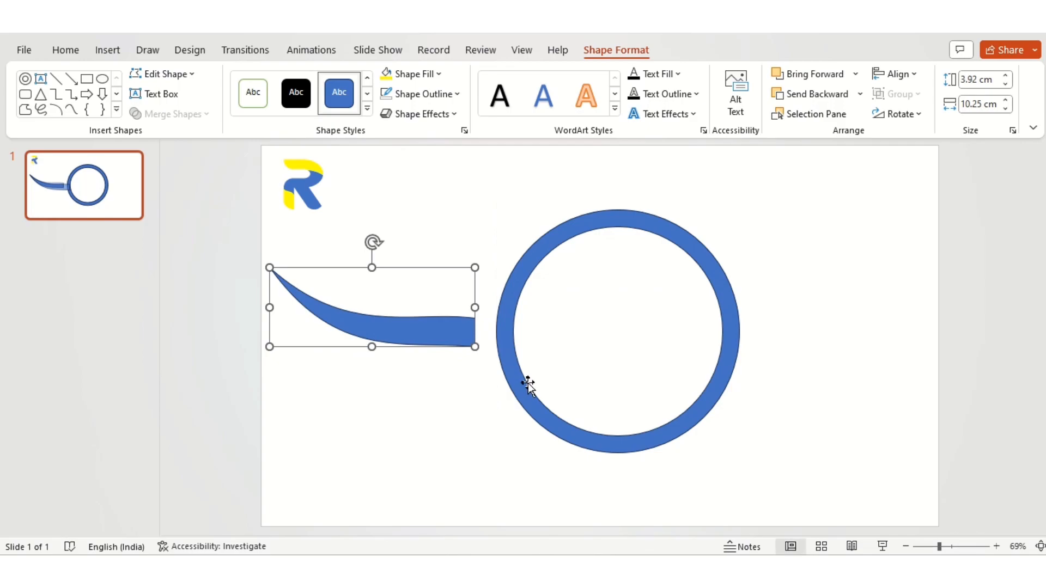
pyautogui.moveTo(527, 385); pyautogui.dragTo(547, 390)
pyautogui.moveTo(428, 336); pyautogui.dragTo(471, 327)
# Step: Copy the feather, scale the copy to about 8.37 by 3.2 cm and place it below the first feather
pyautogui.hotkey('ctrl', 'c')
pyautogui.hotkey('ctrl', 'v')
pyautogui.moveTo(537, 344); pyautogui.dragTo(489, 363)
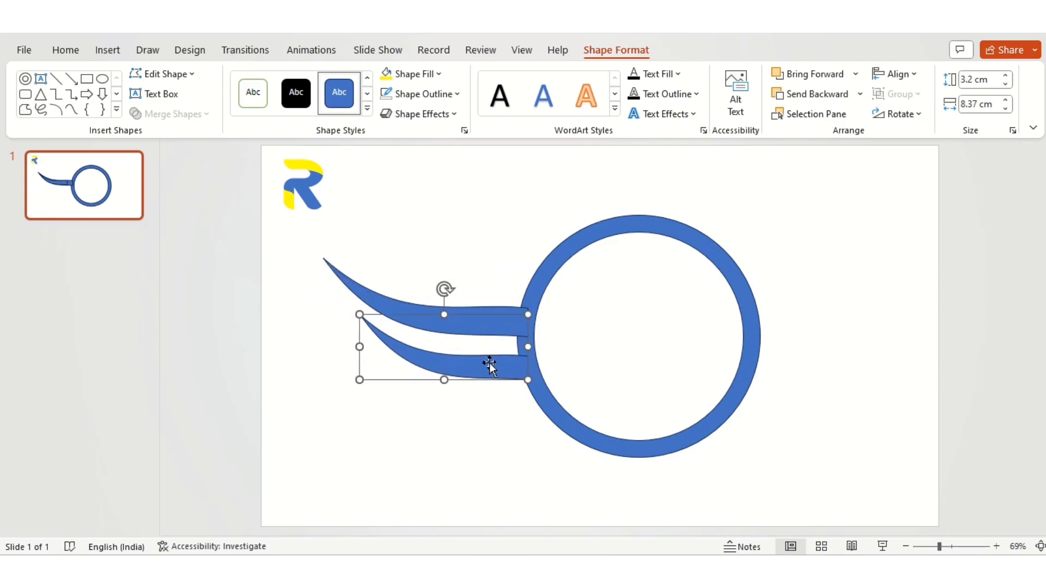
# Step: Add a third, smaller feather copy below the second and adjust both lower feathers against the ring
pyautogui.hotkey('ctrl', 'c')
pyautogui.hotkey('ctrl', 'v')
pyautogui.moveTo(536, 388); pyautogui.dragTo(505, 403)
pyautogui.moveTo(407, 360)
pyautogui.mouseDown()
pyautogui.moveTo(397, 346)
pyautogui.moveTo(406, 341)
pyautogui.moveTo(397, 343)
pyautogui.moveTo(405, 355)
pyautogui.mouseUp()
pyautogui.moveTo(476, 407); pyautogui.dragTo(472, 402)
pyautogui.click(419, 456)
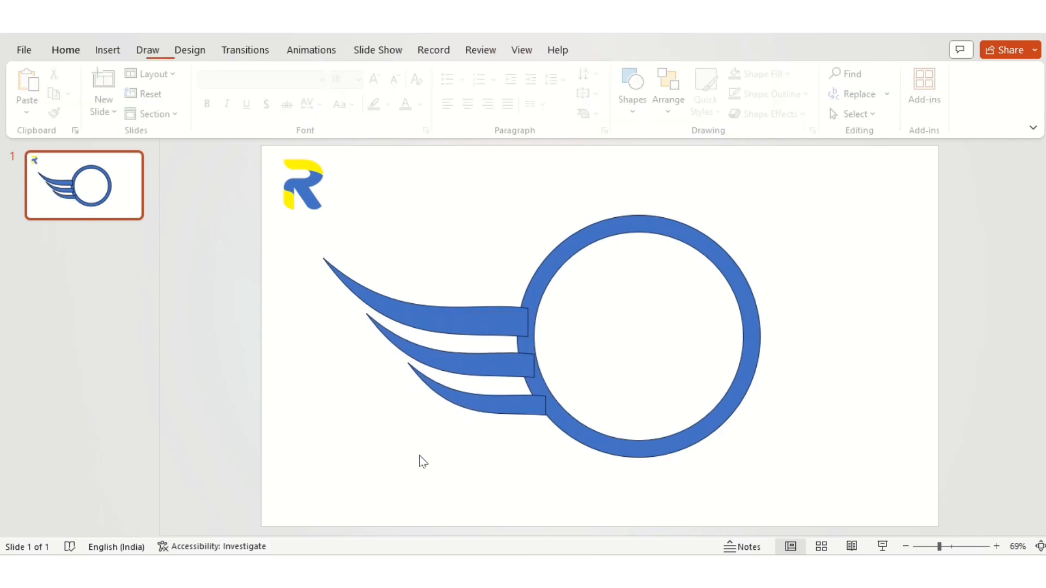
# Step: Merge the three feathers into one wing shape with Union
pyautogui.click(458, 406)
pyautogui.keyDown('shift'); pyautogui.click(383, 344); pyautogui.keyUp('shift')
pyautogui.keyDown('shift'); pyautogui.click(364, 301); pyautogui.keyUp('shift')
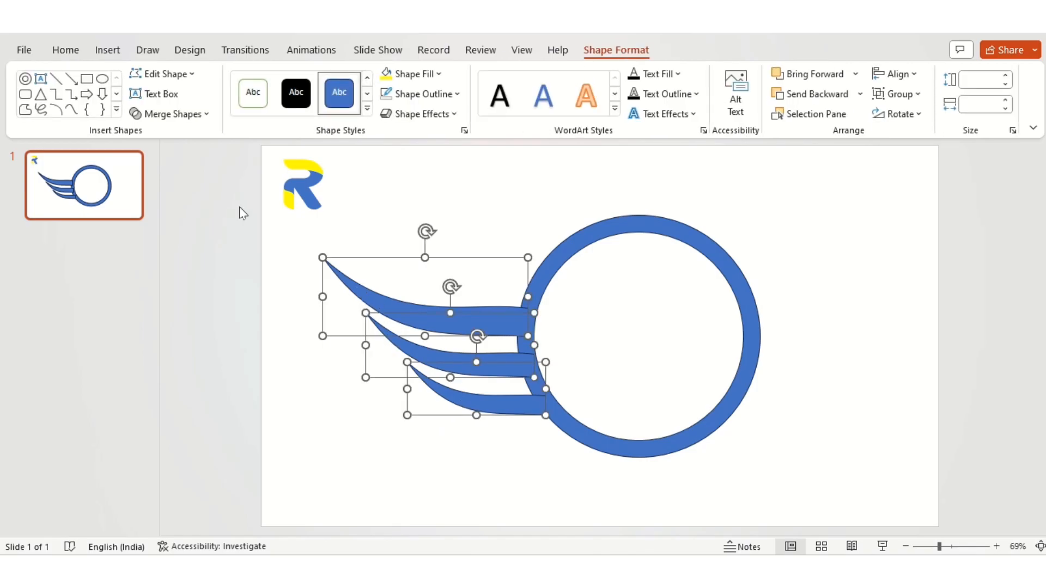
pyautogui.click(173, 114)
pyautogui.click(163, 135)
pyautogui.click(550, 456)
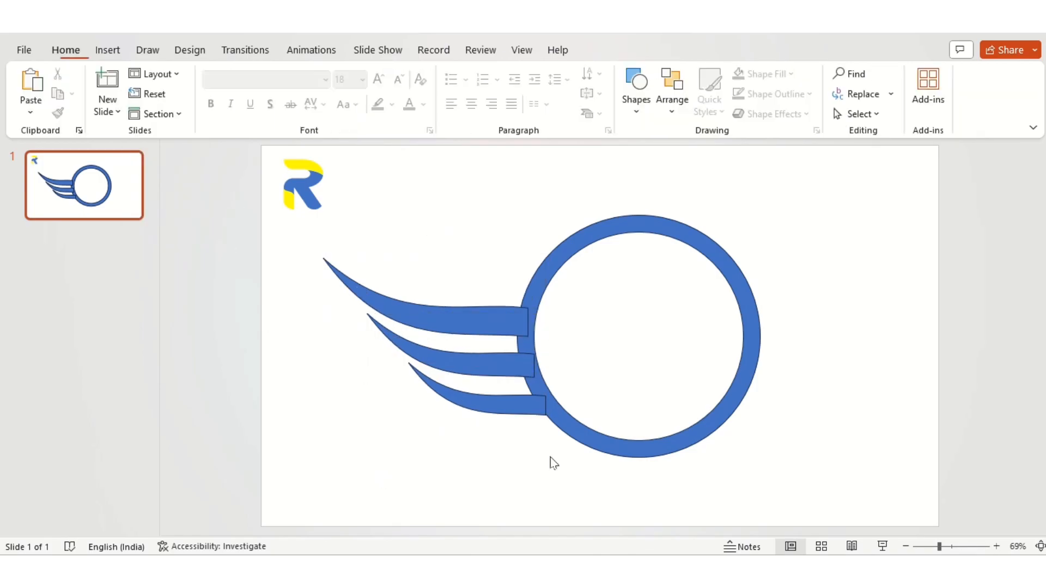
# Step: Duplicate the ring, keep one ring aside on the right and enlarge the one at the wing to about 13.03 cm
pyautogui.click(591, 440)
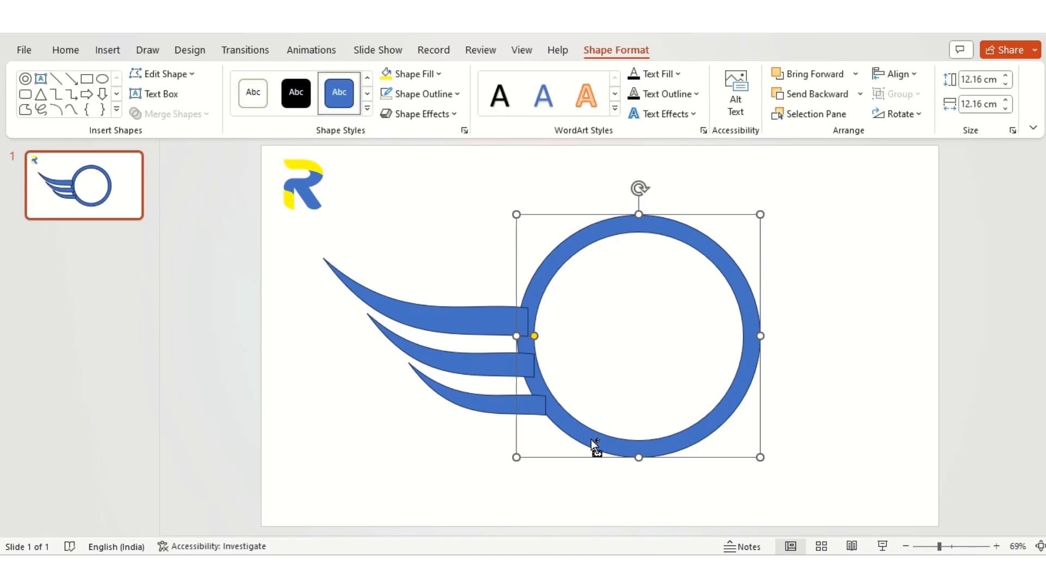
pyautogui.hotkey('ctrl', 'd')
pyautogui.moveTo(590, 439); pyautogui.dragTo(778, 474)
pyautogui.click(689, 430)
pyautogui.click(443, 415)
pyautogui.click(574, 443)
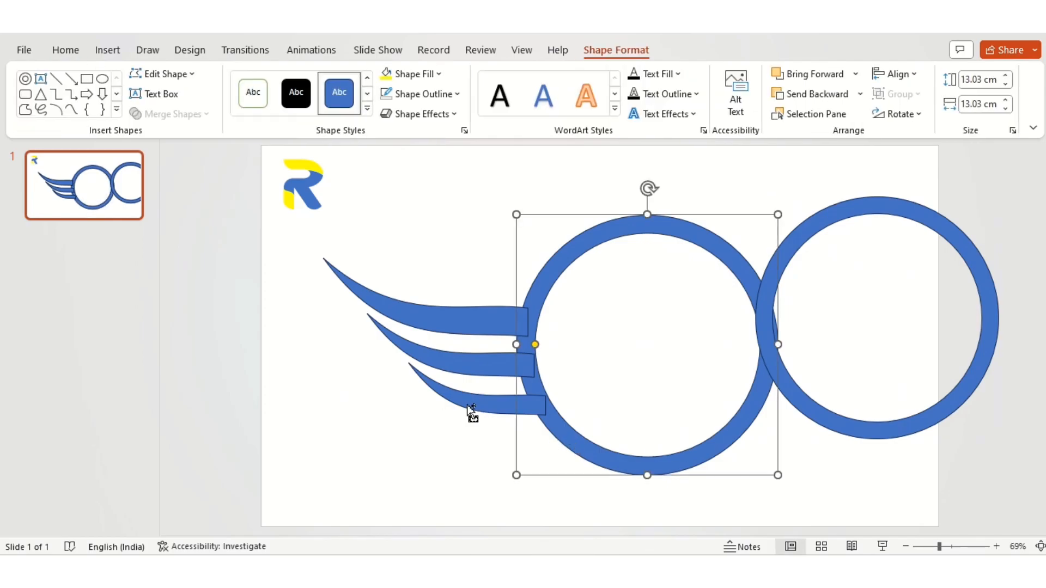
# Step: Subtract the enlarged ring from the wing and place the spare ring there, leaving a narrow gap to the feathers
pyautogui.click(466, 402)
pyautogui.keyDown('shift'); pyautogui.click(611, 457); pyautogui.keyUp('shift')
pyautogui.click(169, 114)
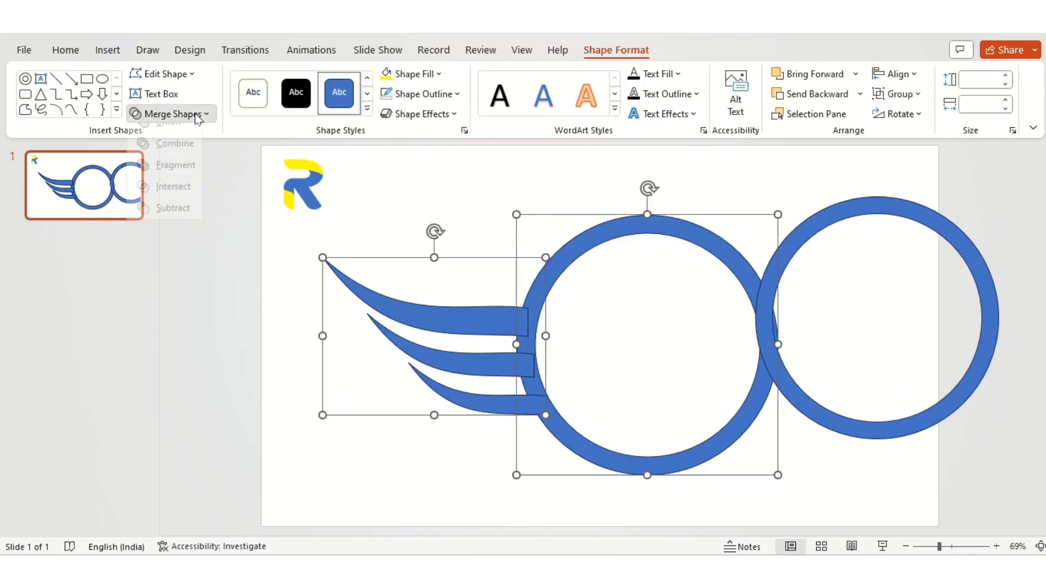
pyautogui.click(169, 218)
pyautogui.moveTo(819, 417); pyautogui.dragTo(582, 444)
pyautogui.click(500, 453)
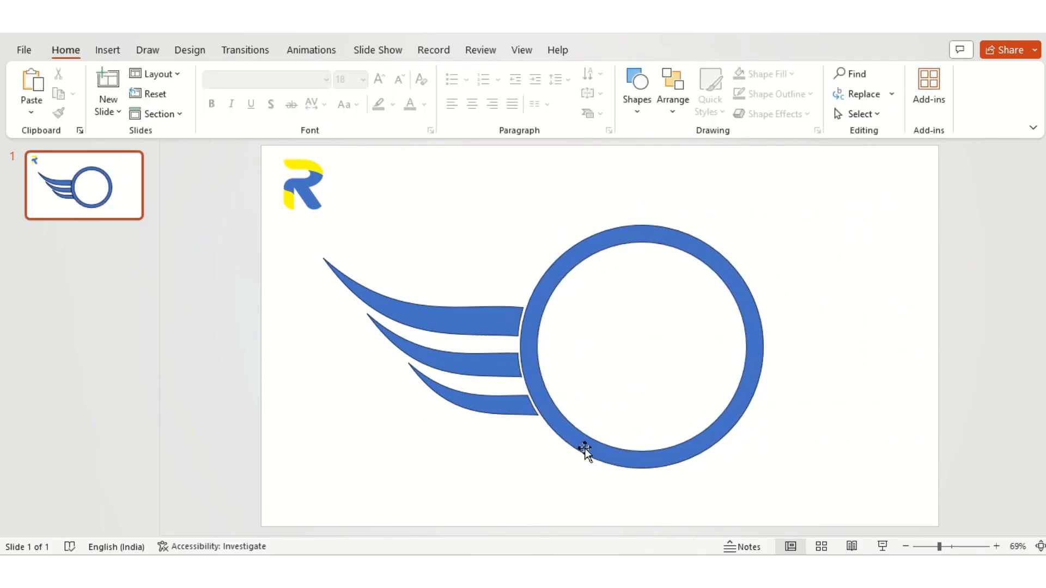
# Step: Copy the wing, flip the copy horizontally and place it on the ring's right side as a mirror image
pyautogui.click(499, 413)
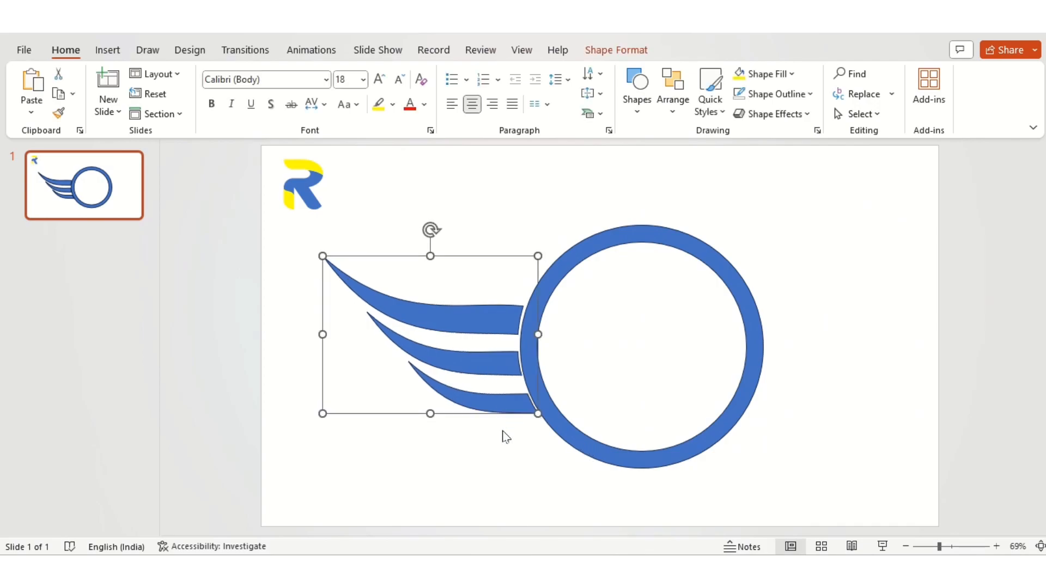
pyautogui.click(502, 445)
pyautogui.click(503, 411)
pyautogui.moveTo(505, 417); pyautogui.dragTo(513, 425)
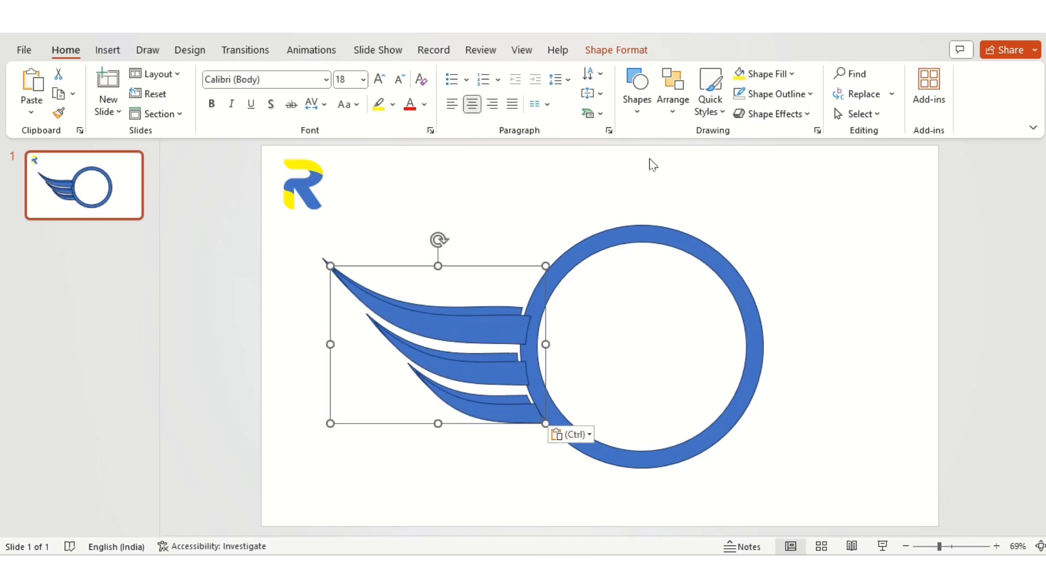
pyautogui.click(632, 50)
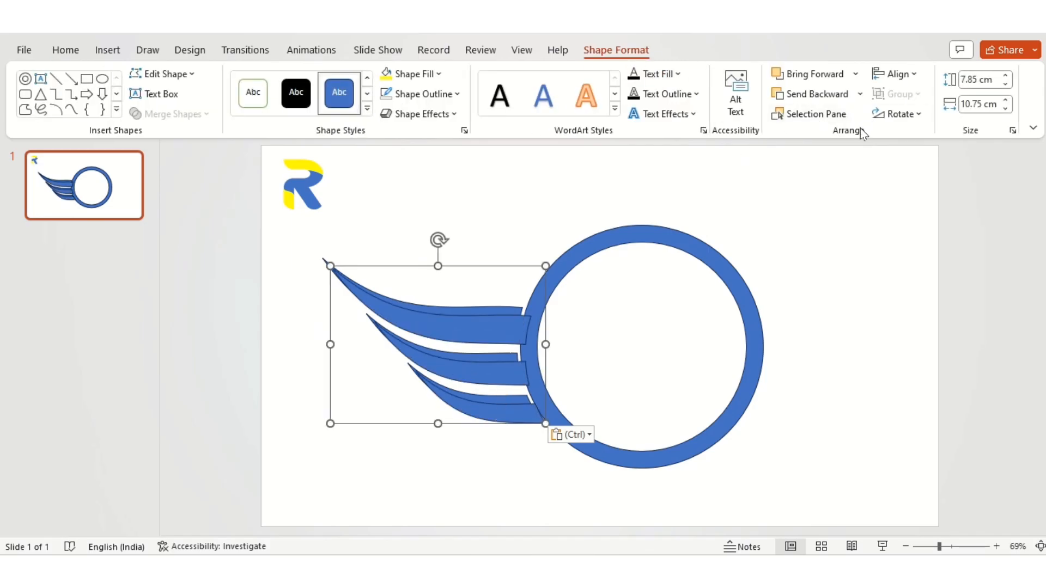
pyautogui.click(896, 114)
pyautogui.click(926, 200)
pyautogui.moveTo(400, 414); pyautogui.dragTo(812, 401)
# Step: Nudge the left wing slightly outward to fine-tune its gap to the ring
pyautogui.click(587, 466)
pyautogui.click(506, 409)
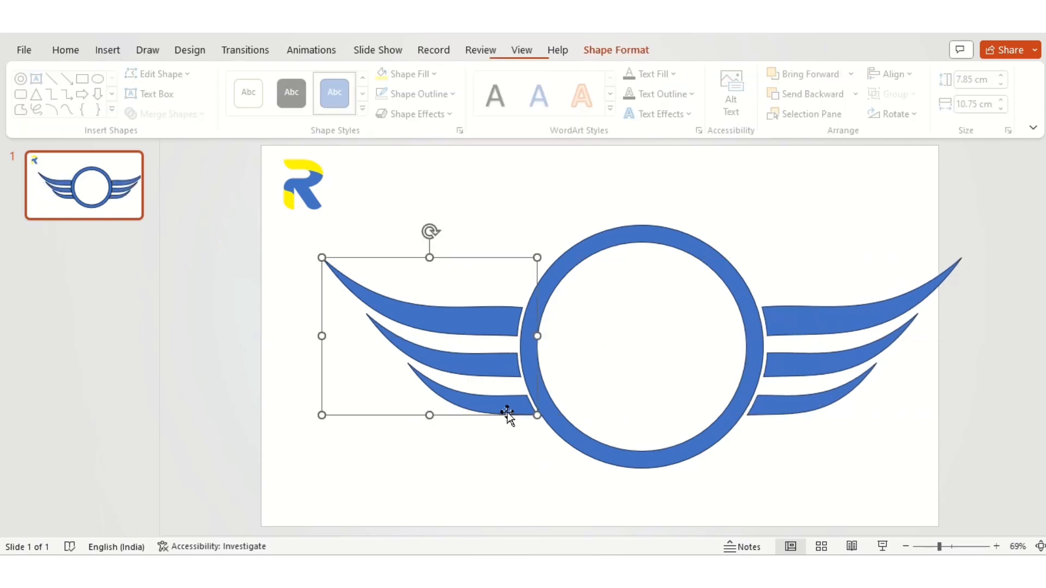
pyautogui.click(584, 458)
# Step: Merge the ring and both wings into one shape with Union and move it fully onto the slide
pyautogui.click(593, 444)
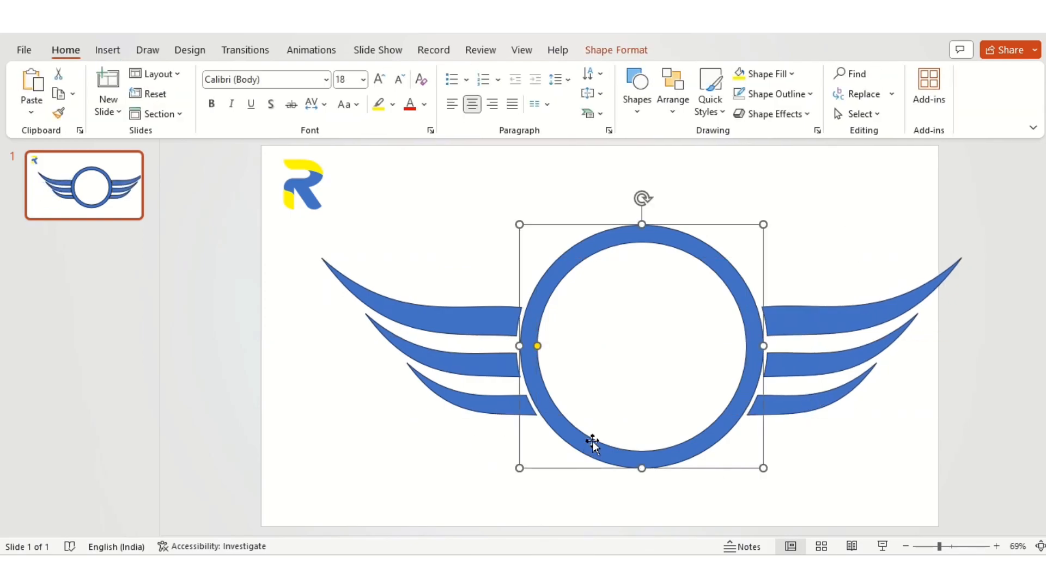
pyautogui.keyDown('shift'); pyautogui.click(490, 407); pyautogui.keyUp('shift')
pyautogui.keyDown('shift'); pyautogui.click(793, 409); pyautogui.keyUp('shift')
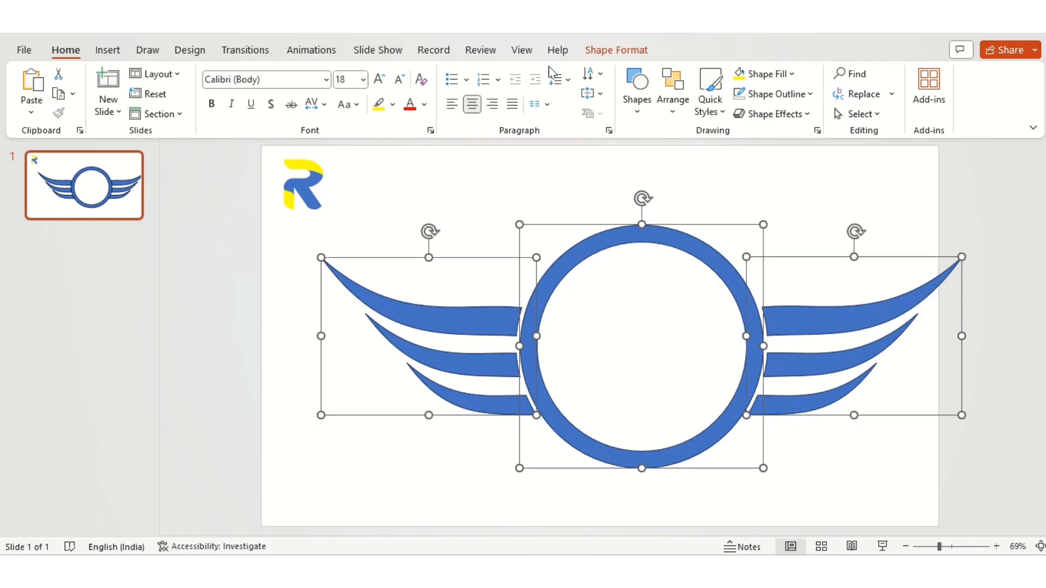
pyautogui.click(590, 50)
pyautogui.click(202, 115)
pyautogui.click(152, 136)
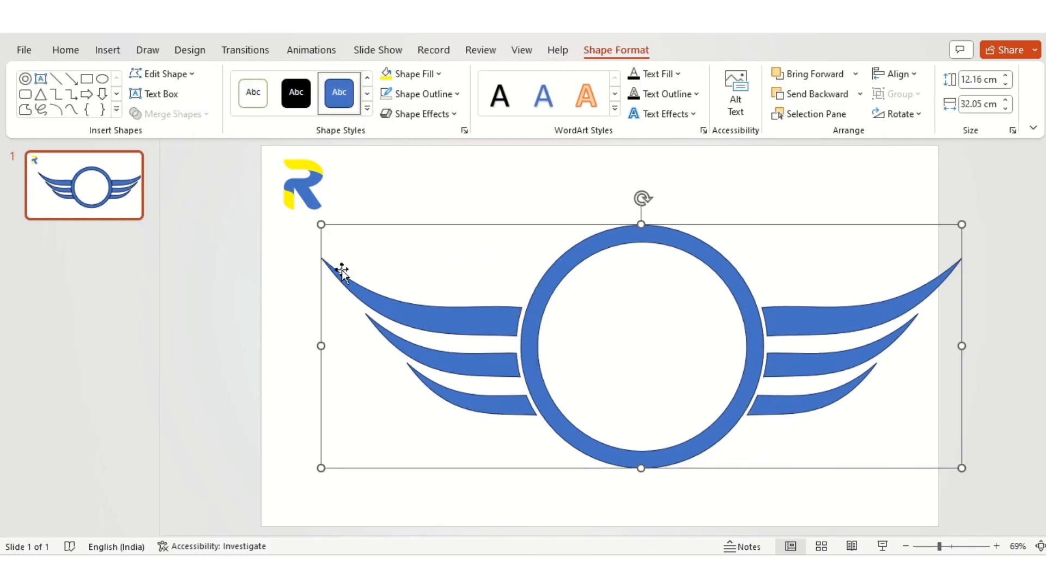
pyautogui.moveTo(516, 366); pyautogui.dragTo(496, 355)
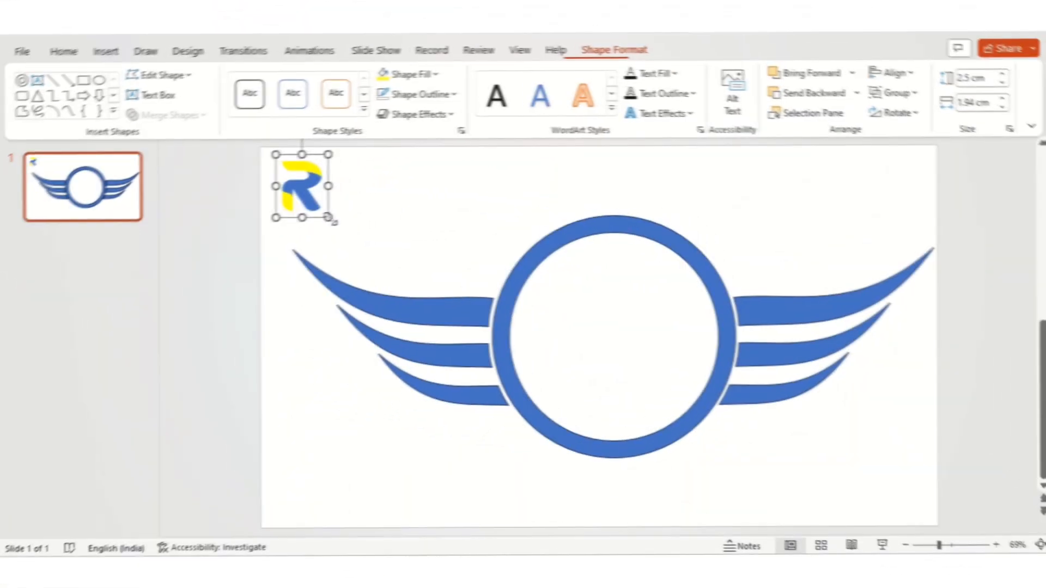
# Step: Enlarge the R logo and centre it inside the winged ring
pyautogui.moveTo(329, 215); pyautogui.dragTo(414, 311)
pyautogui.moveTo(349, 240); pyautogui.dragTo(615, 334)
pyautogui.moveTo(614, 360); pyautogui.dragTo(616, 355)
# Step: Fill the winged ring with the standard dark blue colour
pyautogui.click(497, 415)
pyautogui.click(506, 397)
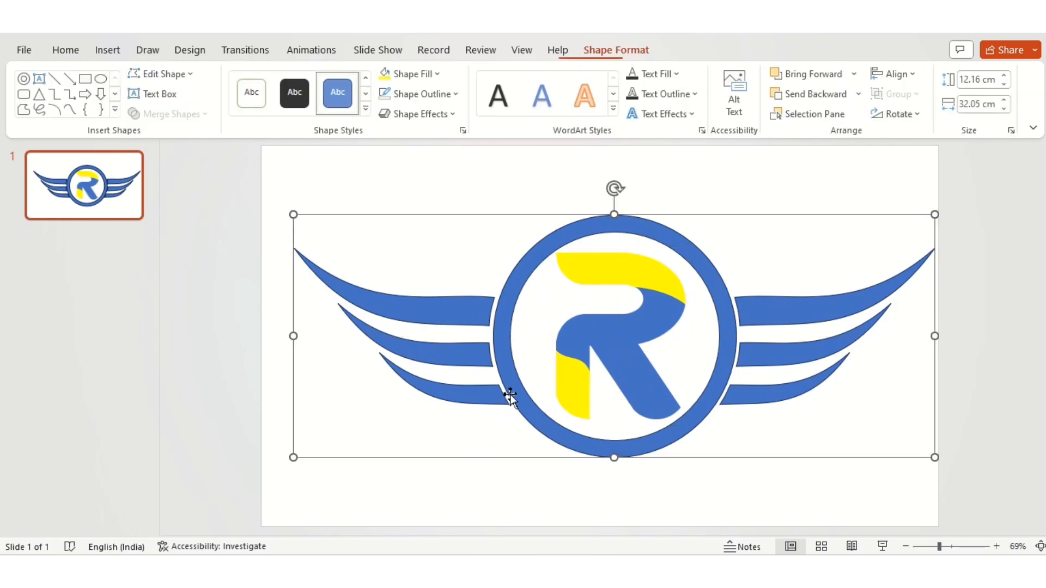
pyautogui.click(438, 74)
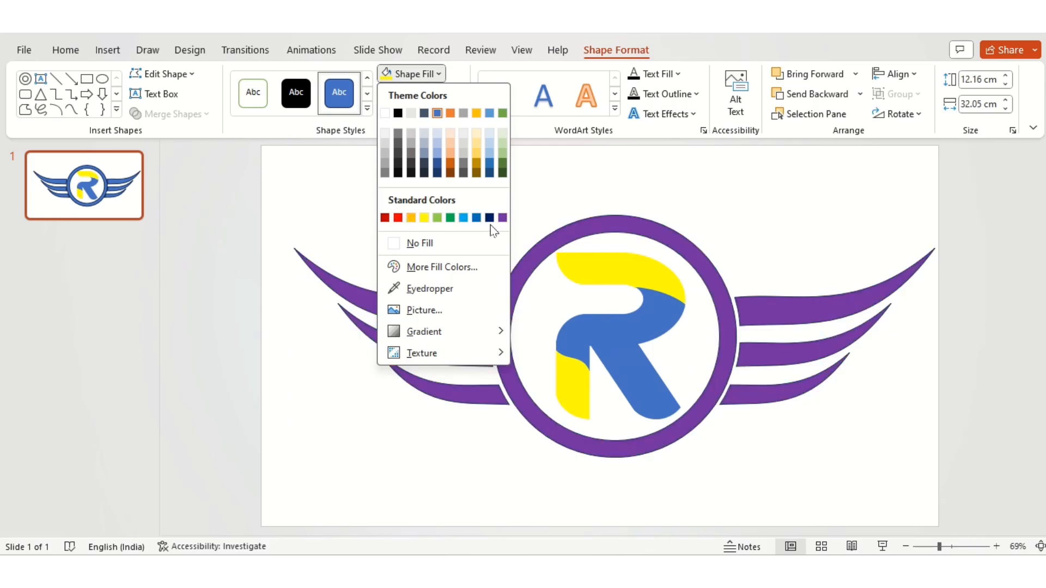
pyautogui.click(489, 217)
# Step: Ungroup the R logo into its blue and yellow parts
pyautogui.click(602, 340)
pyautogui.click(898, 93)
pyautogui.click(896, 163)
pyautogui.click(716, 451)
# Step: Fill the blue part of the R logo with the standard red colour
pyautogui.click(632, 376)
pyautogui.click(616, 50)
pyautogui.click(412, 73)
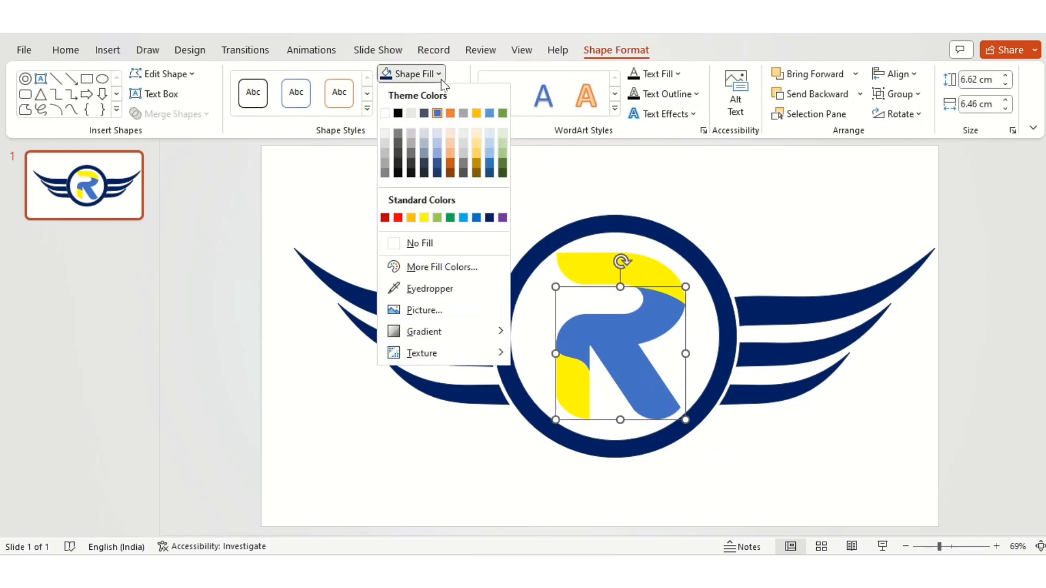
pyautogui.click(399, 218)
pyautogui.click(727, 477)
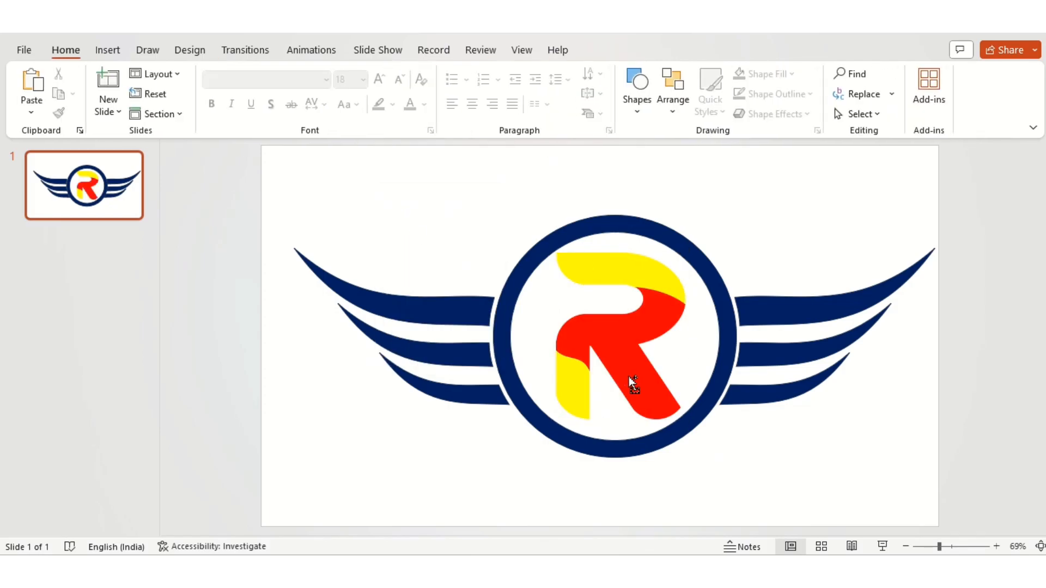
# Step: Select everything on the slide and group the winged ring and R logo parts into one object
pyautogui.hotkey('ctrl', 'a')
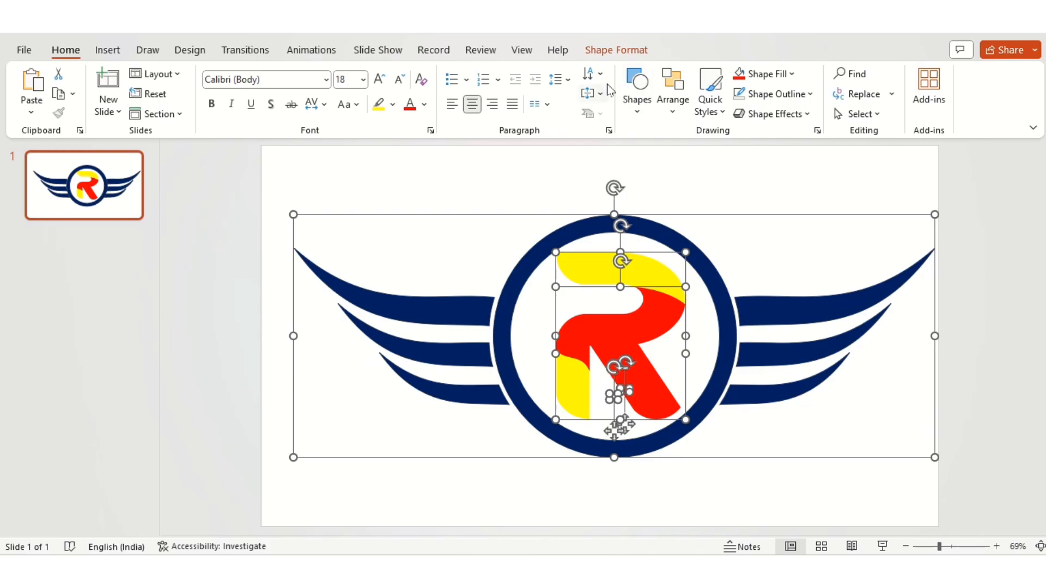
pyautogui.click(616, 50)
pyautogui.click(896, 94)
pyautogui.click(913, 116)
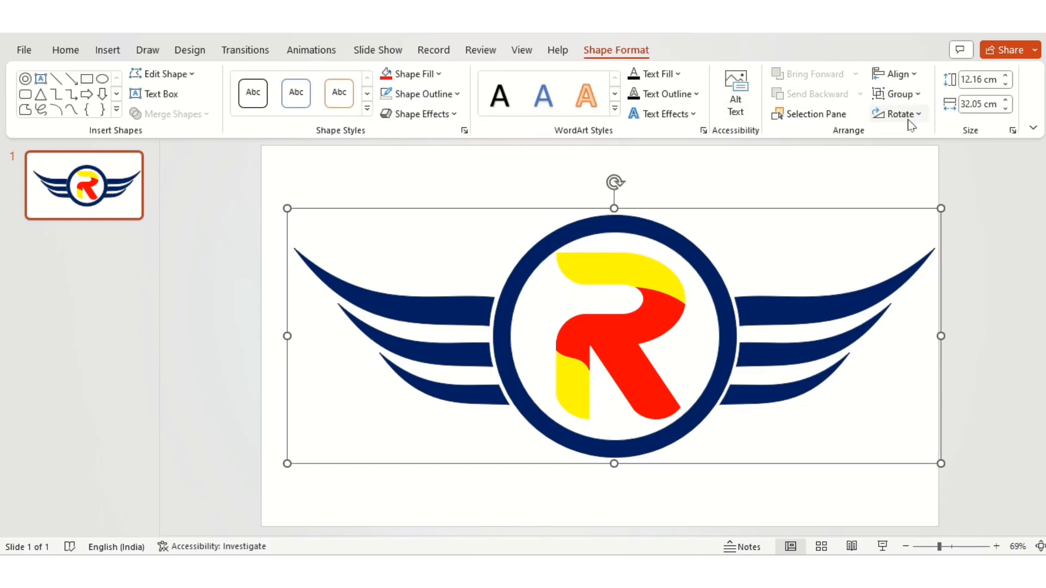
# Step: Shrink the grouped emblem to about 10.4 cm high by 27.4 cm wide and centre it on the slide
pyautogui.moveTo(722, 393); pyautogui.dragTo(720, 386)
pyautogui.moveTo(938, 456); pyautogui.dragTo(839, 420)
pyautogui.moveTo(626, 387); pyautogui.dragTo(659, 414)
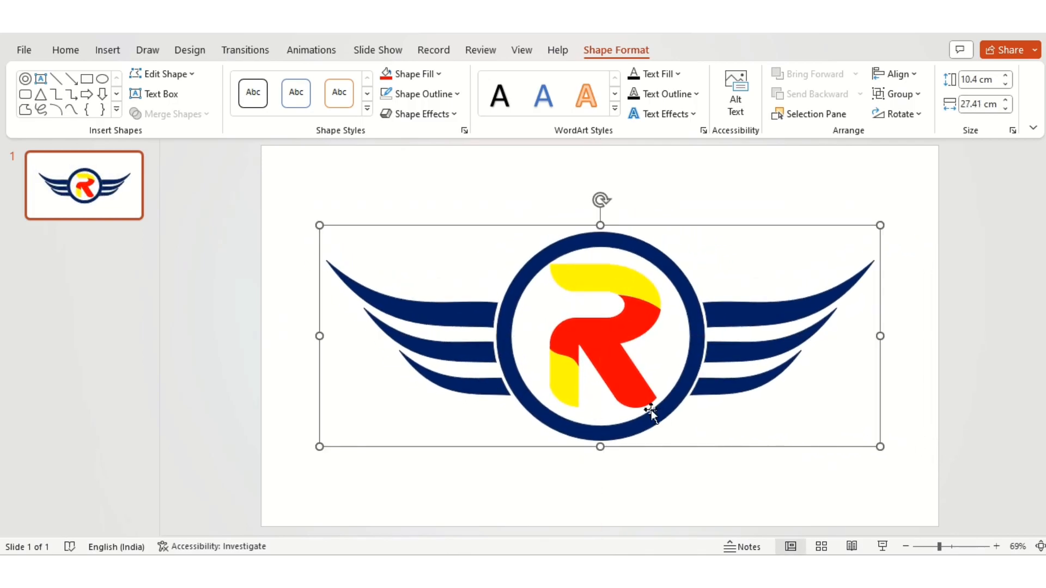
# Step: Give the emblem a 3-D top bevel with a width of 21 pt and a height of 29 pt
pyautogui.click(418, 114)
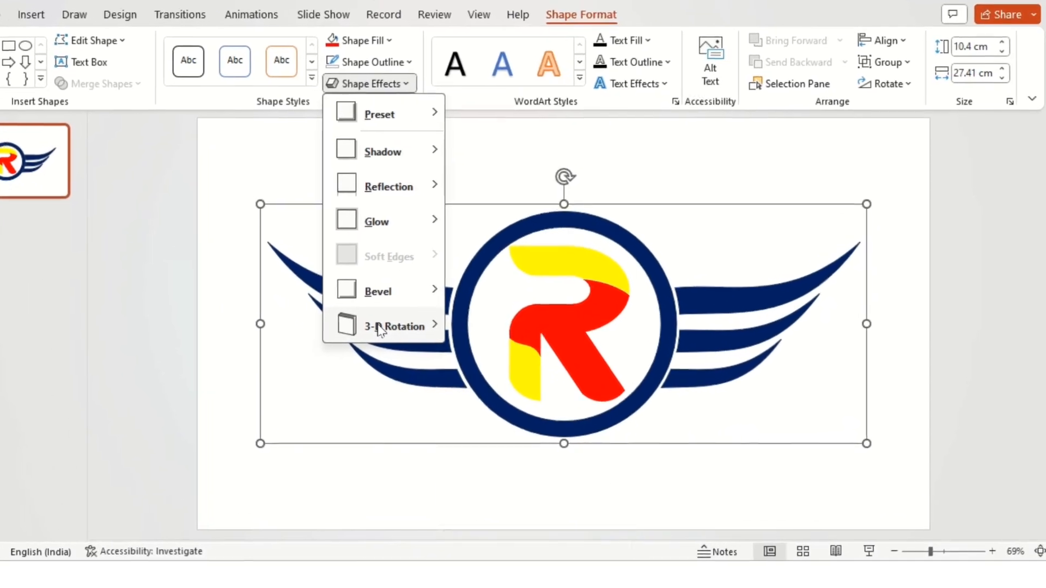
pyautogui.moveTo(428, 341)
pyautogui.click(449, 542)
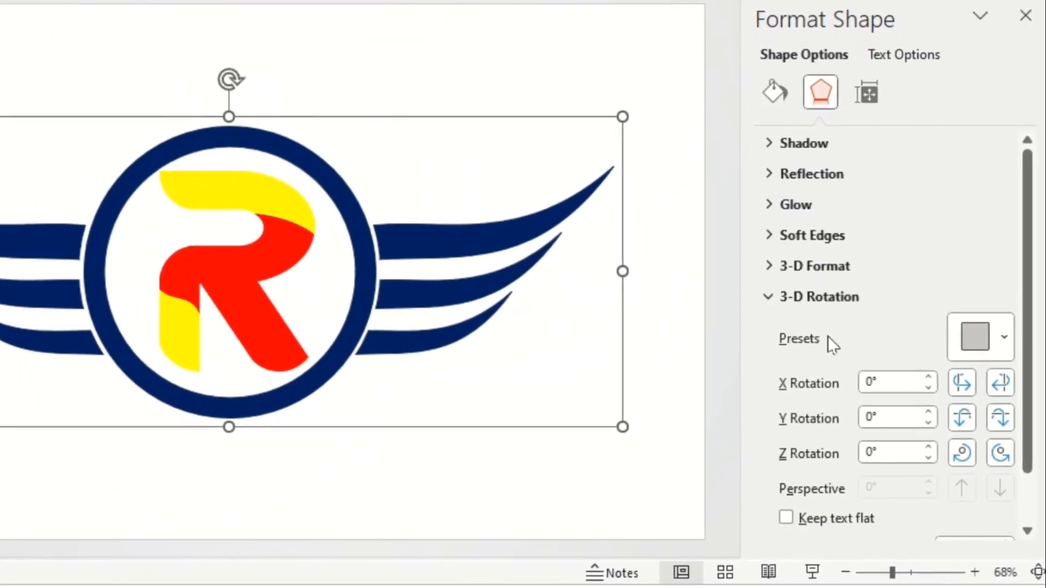
pyautogui.click(795, 259)
pyautogui.click(997, 285)
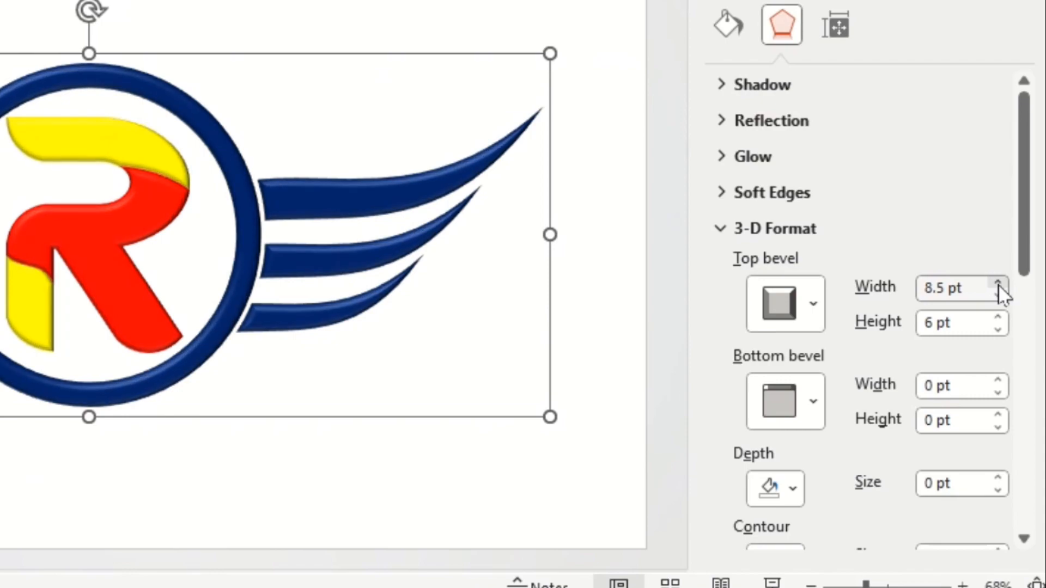
pyautogui.click(998, 284)
pyautogui.click(1000, 317)
pyautogui.click(999, 317)
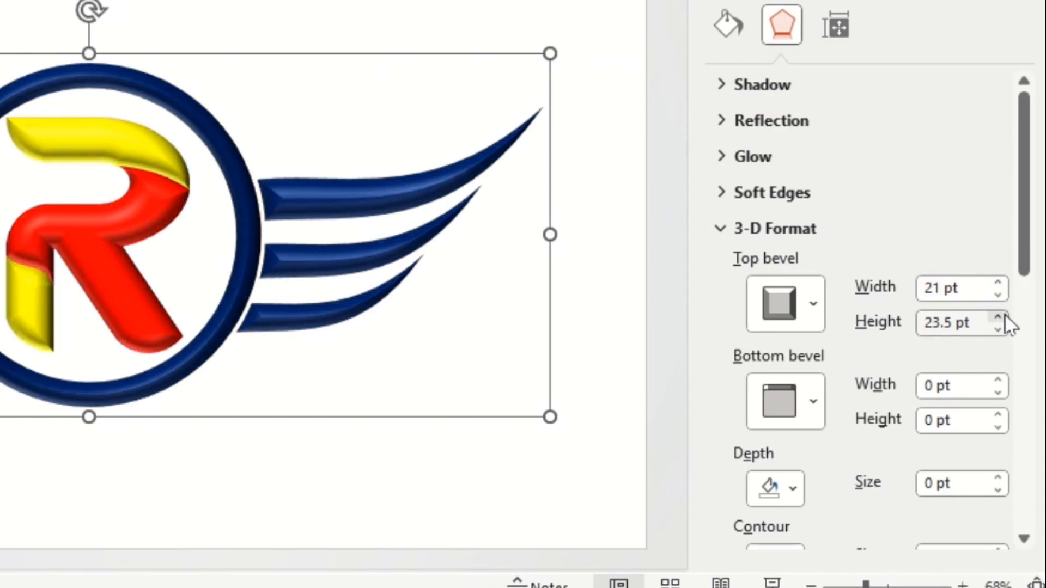
# Step: Apply the first Special lighting preset to the emblem's 3-D format and set the lighting angle to 140°
pyautogui.scroll(-5, 921, 297)
pyautogui.click(784, 430)
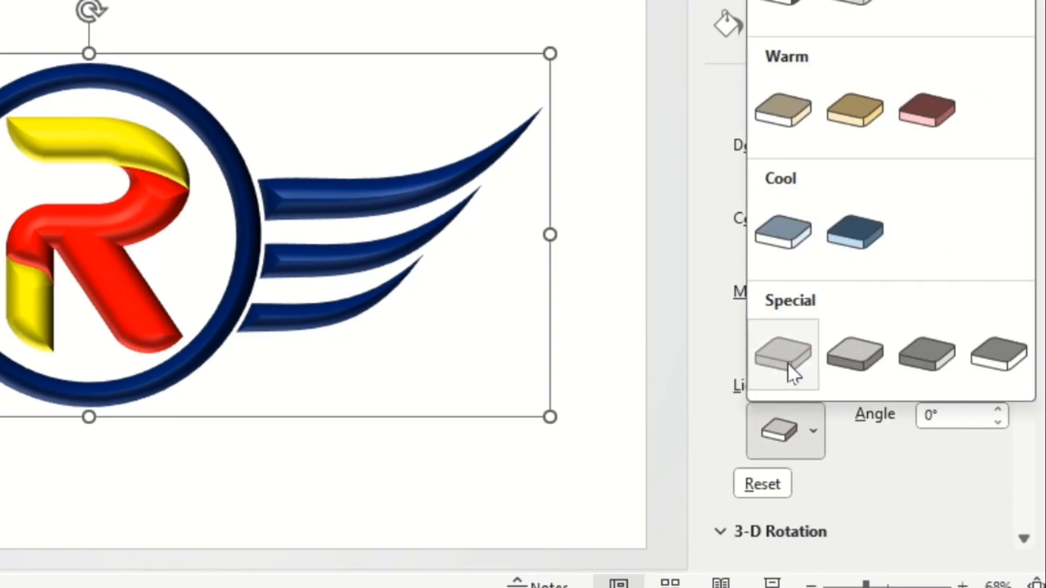
pyautogui.click(792, 364)
pyautogui.click(998, 408)
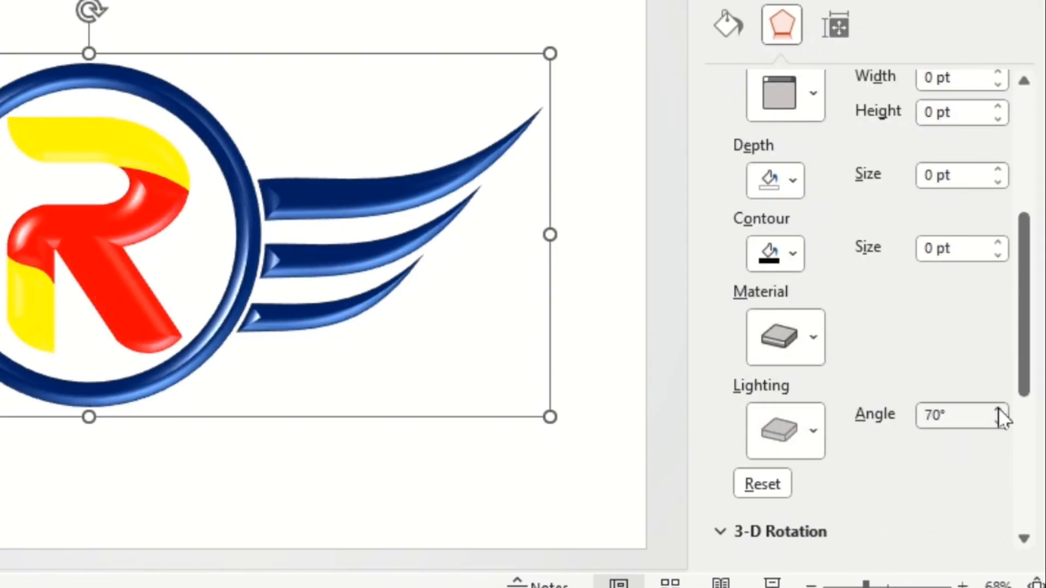
pyautogui.click(998, 409)
pyautogui.click(998, 408)
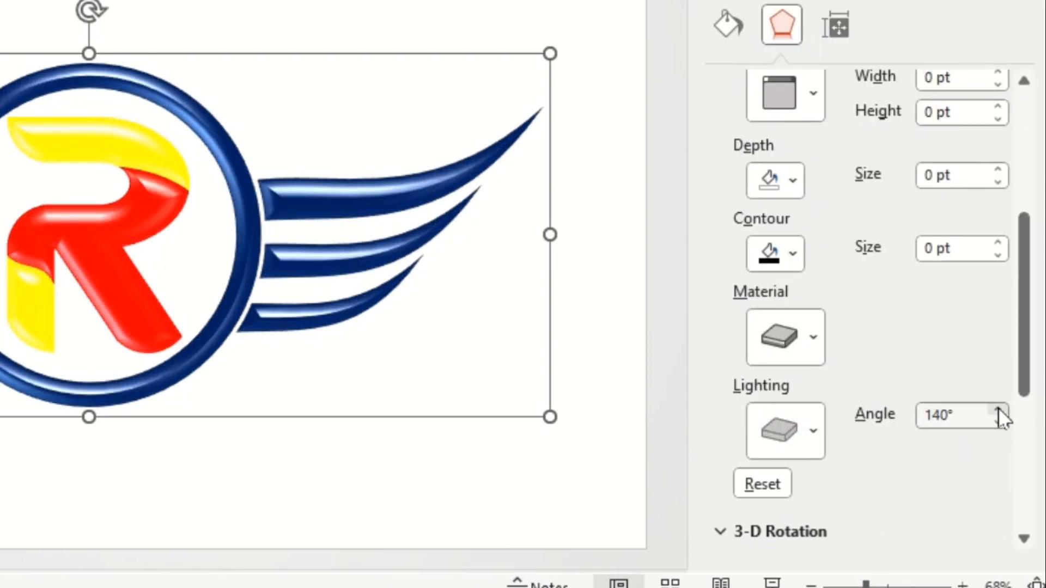
# Step: Add a standard light blue glow of 12 pt with 30% transparency to the emblem, then close the formatting options and deselect it
pyautogui.scroll(5, 761, 301)
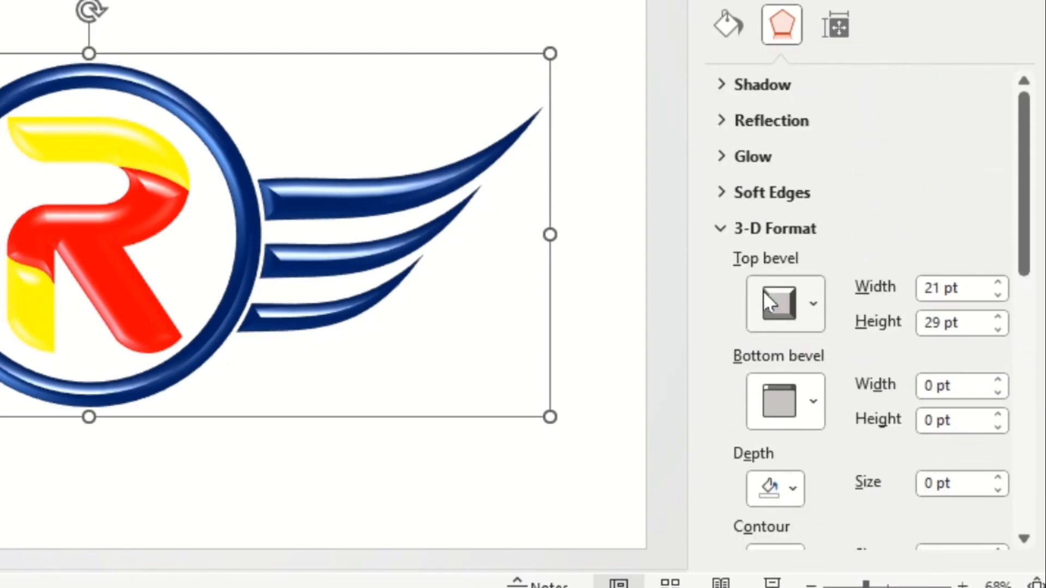
pyautogui.click(718, 157)
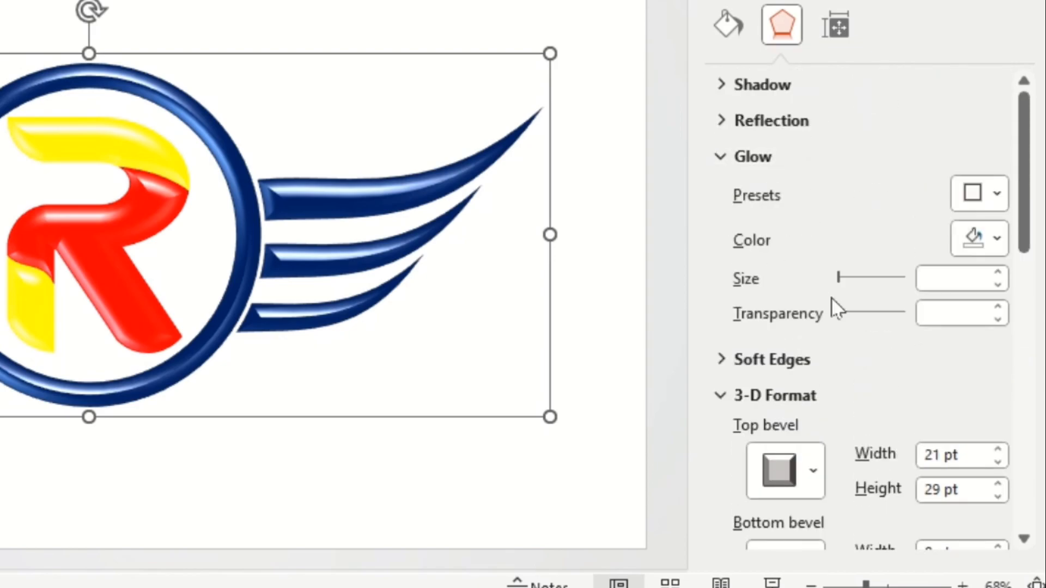
pyautogui.click(840, 312)
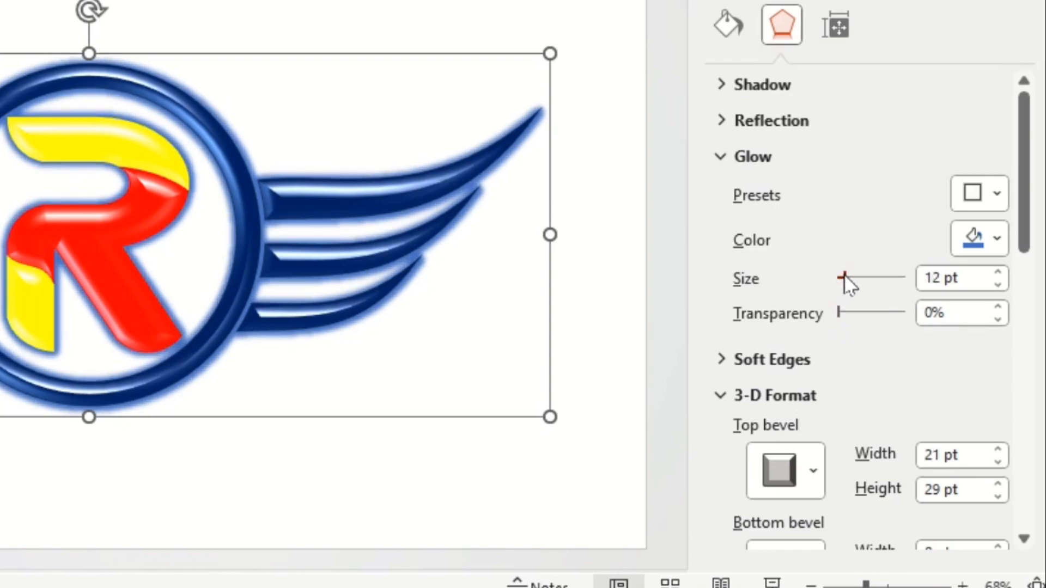
pyautogui.click(996, 238)
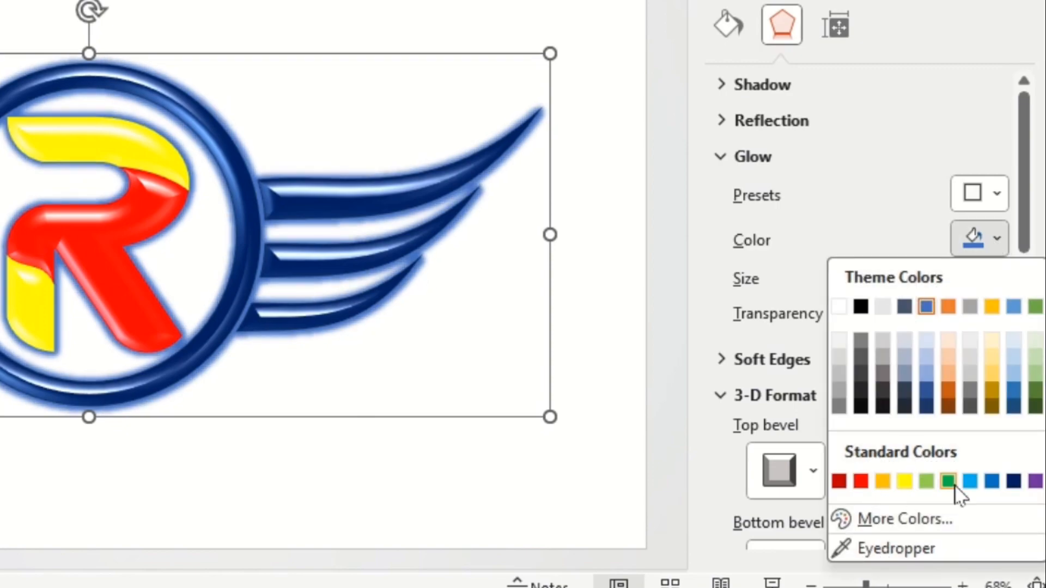
pyautogui.click(970, 481)
pyautogui.moveTo(843, 281)
pyautogui.mouseDown()
pyautogui.moveTo(852, 281)
pyautogui.moveTo(842, 280)
pyautogui.mouseUp()
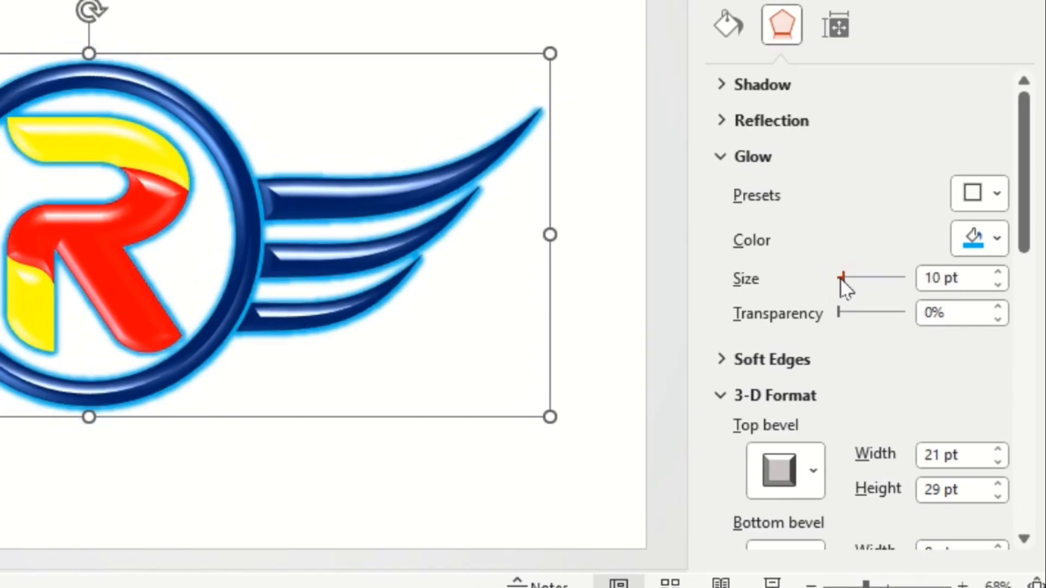
pyautogui.moveTo(835, 315); pyautogui.dragTo(859, 297)
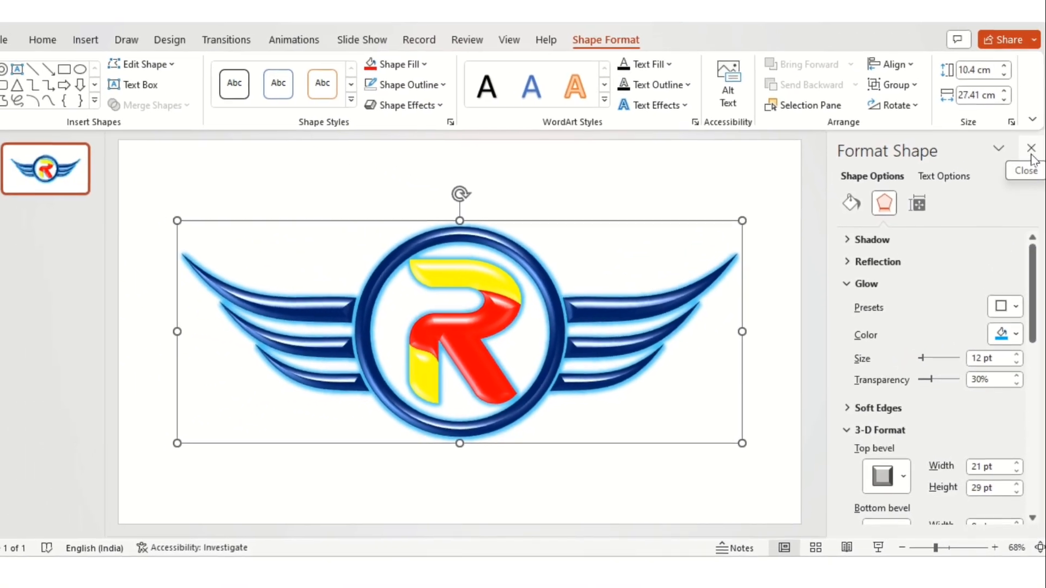
pyautogui.click(1028, 74)
pyautogui.moveTo(760, 313); pyautogui.dragTo(761, 308)
pyautogui.click(897, 416)
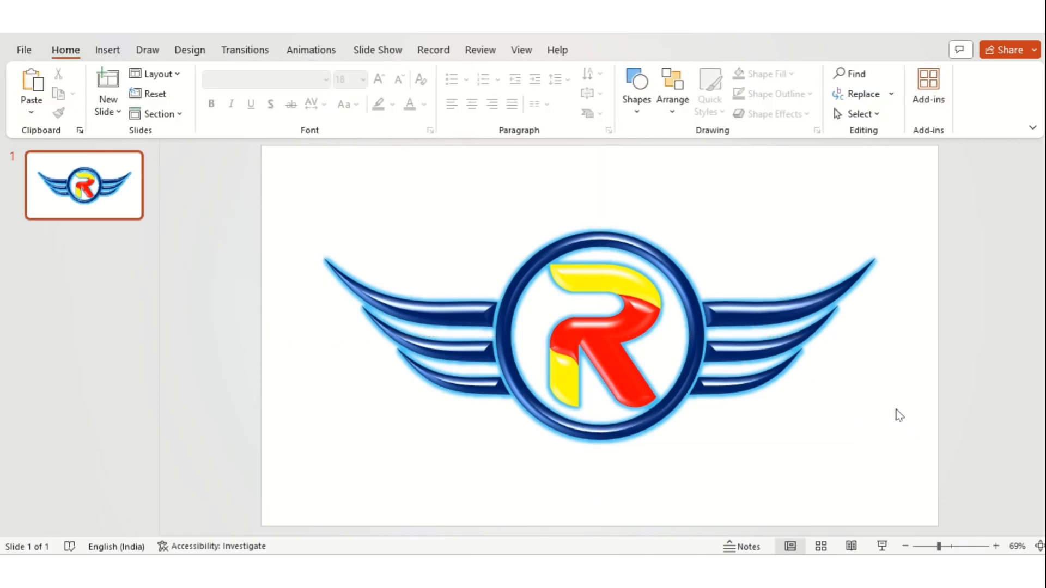